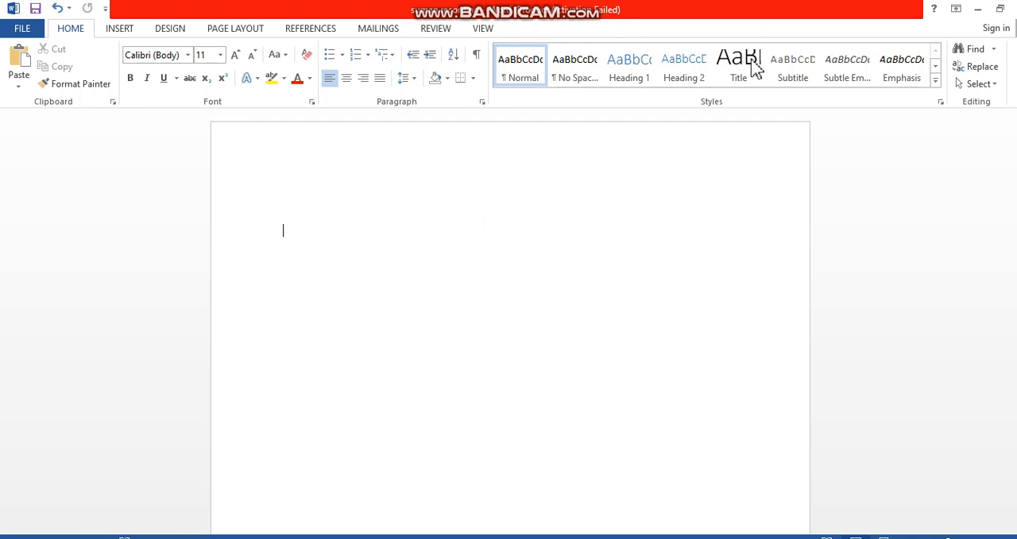
# Set the font size to 18 and start the heading line with "Name"
pyautogui.click(236, 56)
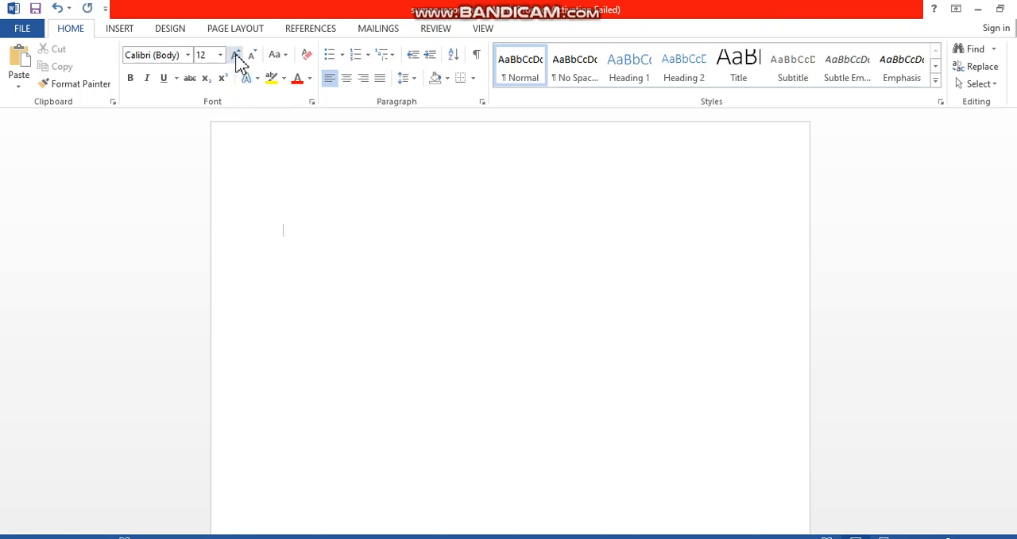
pyautogui.click(236, 56)
pyautogui.click(236, 56)
pyautogui.click(235, 56)
pyautogui.write('name')
pyautogui.press('BackSpace')
pyautogui.press('BackSpace')
pyautogui.press('BackSpace')
pyautogui.press('BackSpace')
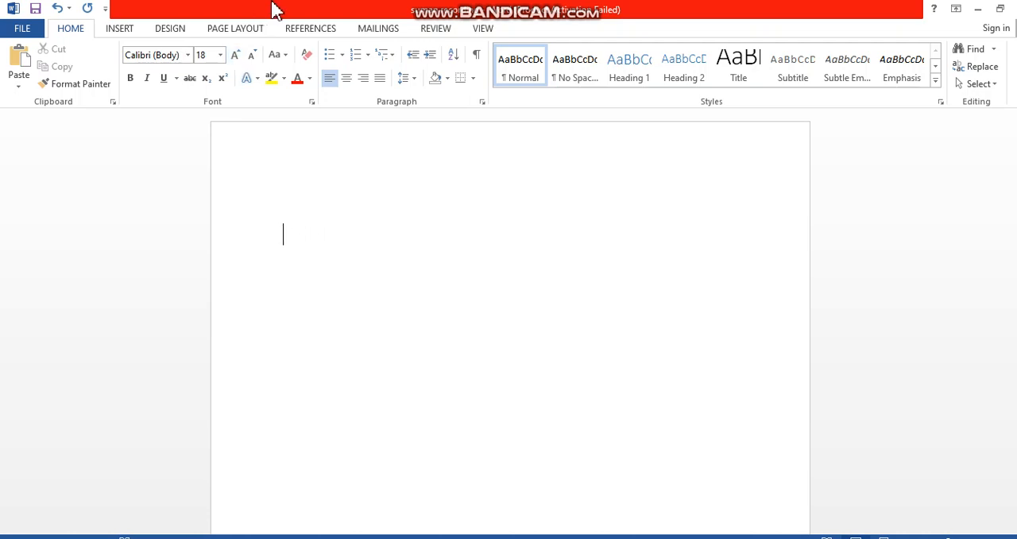
pyautogui.write('Name')
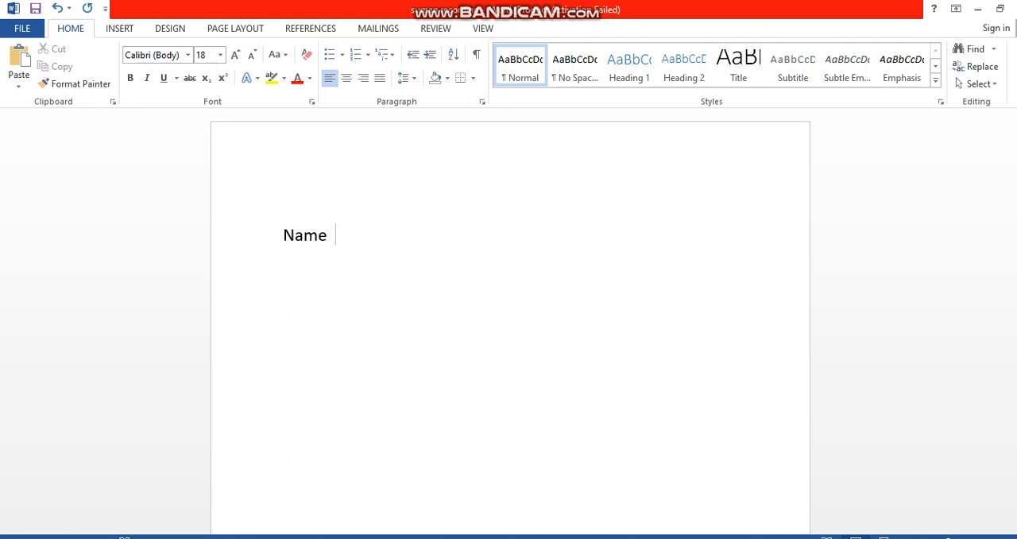
pyautogui.write('  class mark')
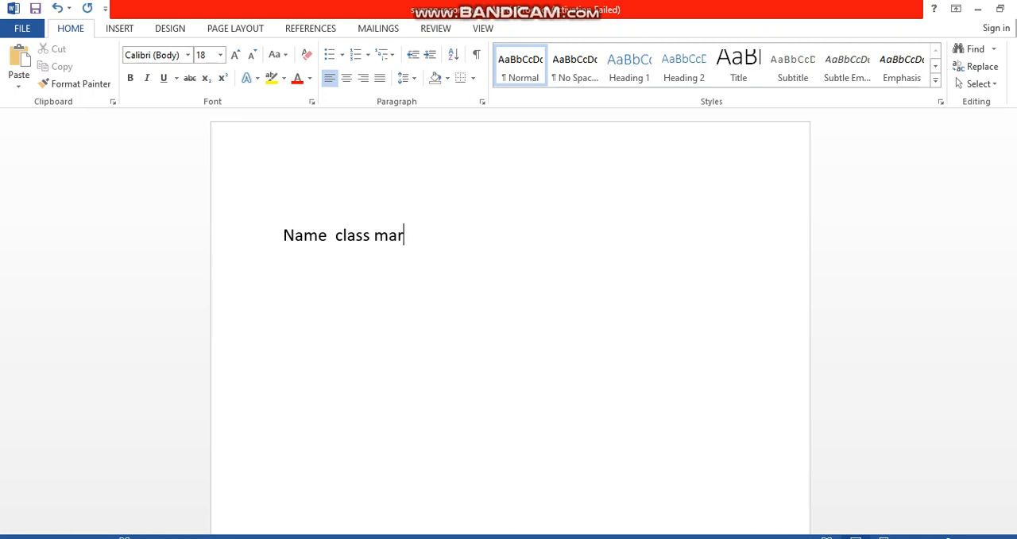
# Complete the heading line with "class hindi math ss skt", separated by spaces, and start a new line
pyautogui.press('BackSpace')
pyautogui.press('BackSpace')
pyautogui.press('BackSpace')
pyautogui.press('BackSpace')
pyautogui.press('BackSpace')
pyautogui.write('ho')
pyautogui.write('indi ma')
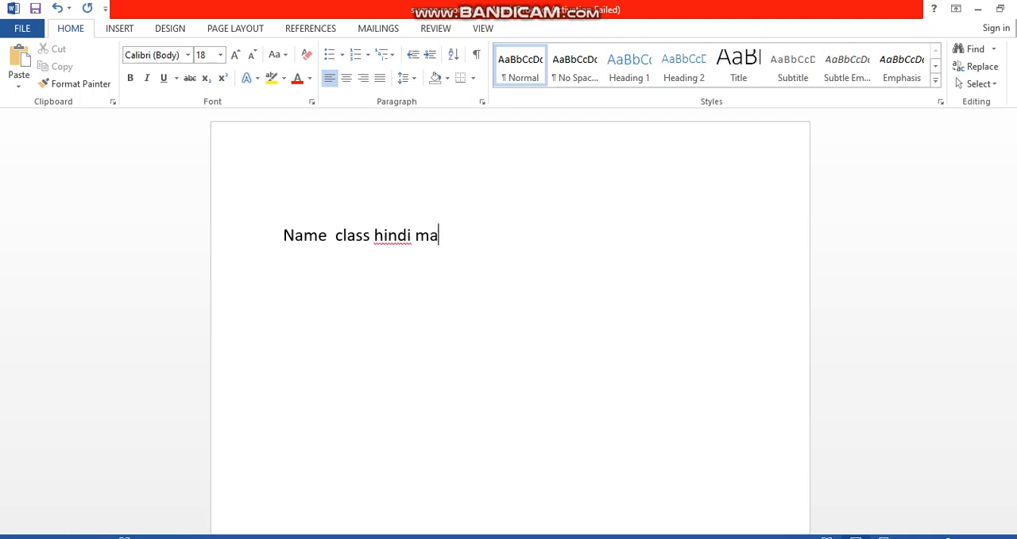
pyautogui.write('th ss skt')
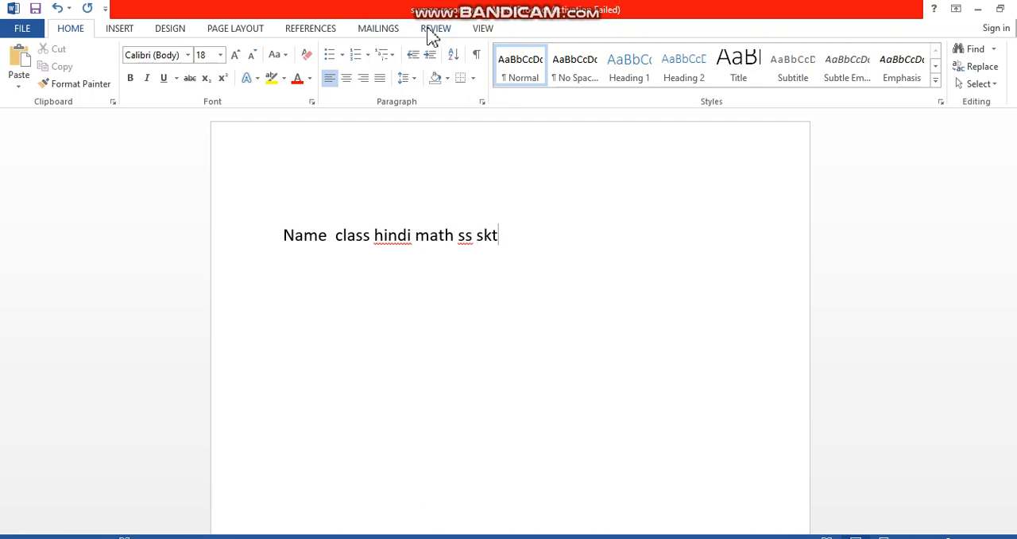
pyautogui.press('Return')
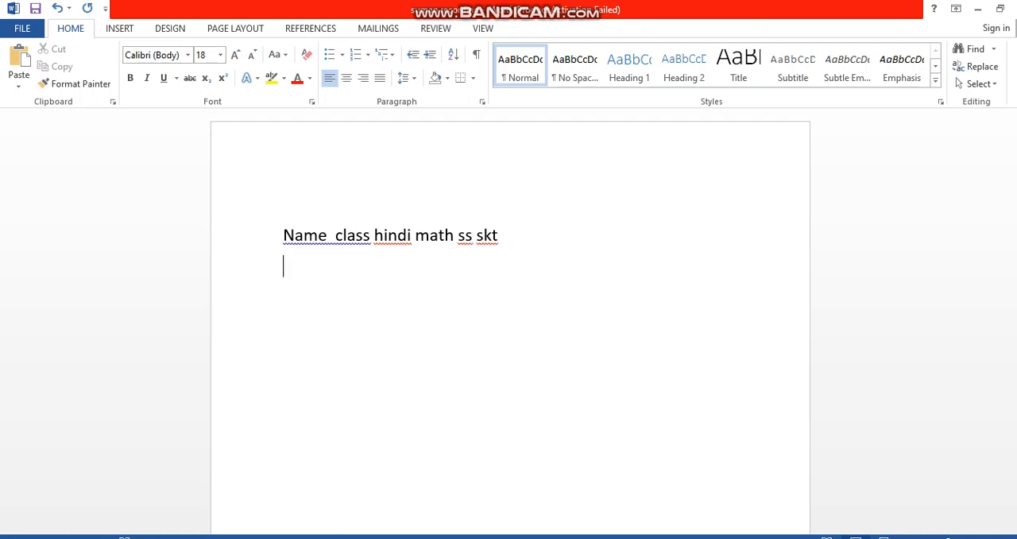
# Enter the first student's name, capitalized, followed by a space and the class 10th on the second line
pyautogui.write('son')
pyautogui.press('BackSpace')
pyautogui.press('BackSpace')
pyautogui.write('Sonu')
pyautogui.press('Tab')
pyautogui.write('10th')
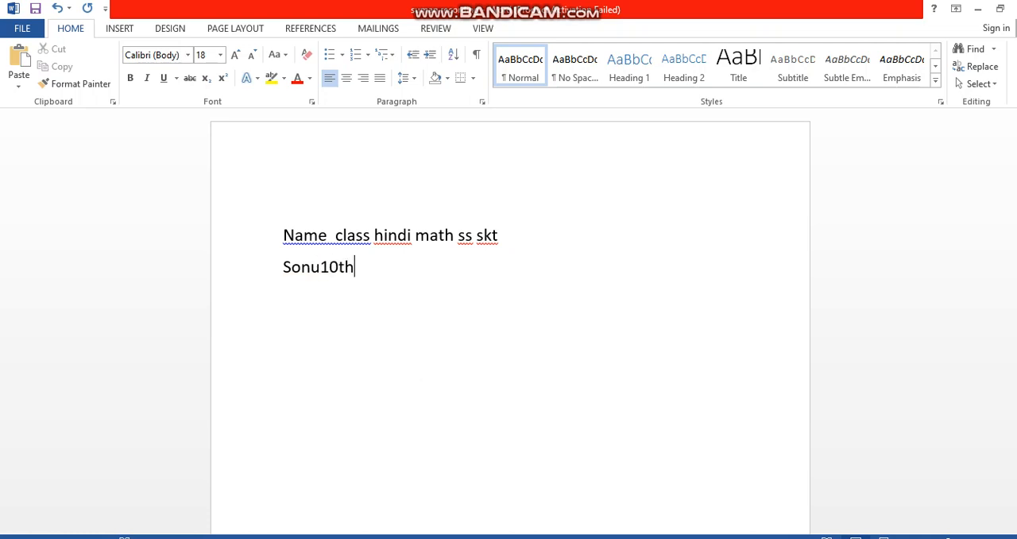
pyautogui.press('Left')
pyautogui.press('Left')
pyautogui.press('Left')
pyautogui.press('Left')
pyautogui.write('10th')
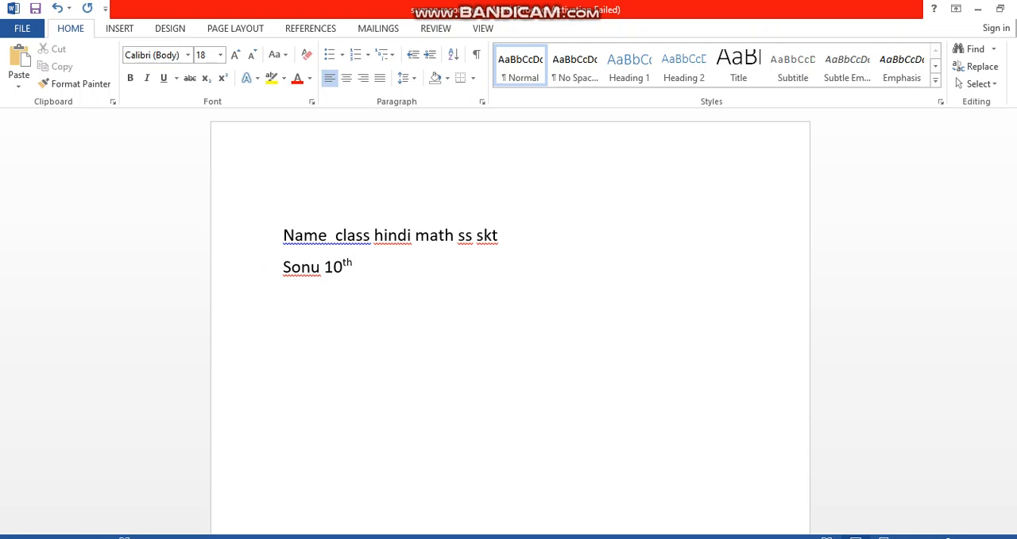
pyautogui.write(' 69 90 78 ')
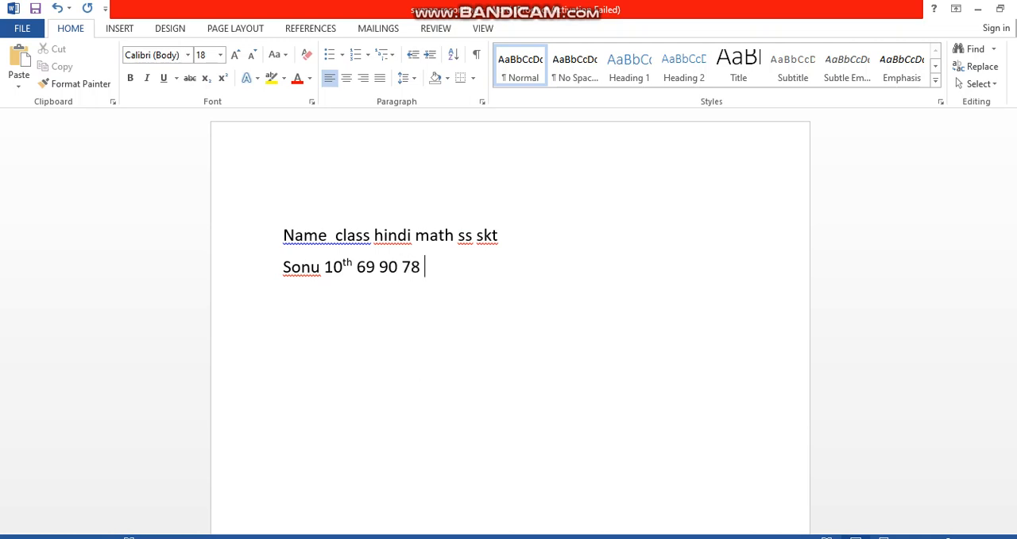
pyautogui.write('90')
# Copy the student line and paste it twice below the original
pyautogui.moveTo(456, 270); pyautogui.dragTo(287, 268)
pyautogui.hotkey('ctrl', 'c')
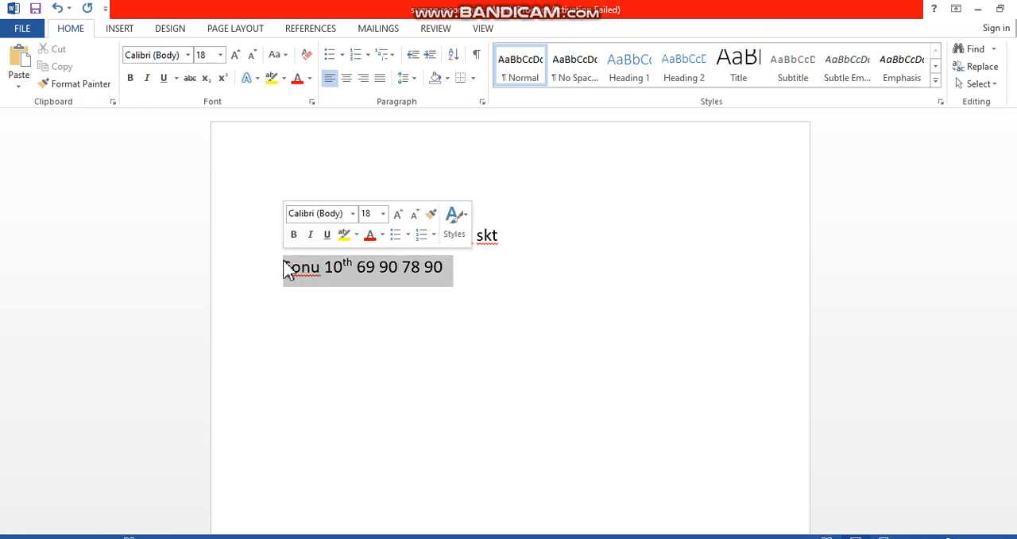
pyautogui.click(301, 309)
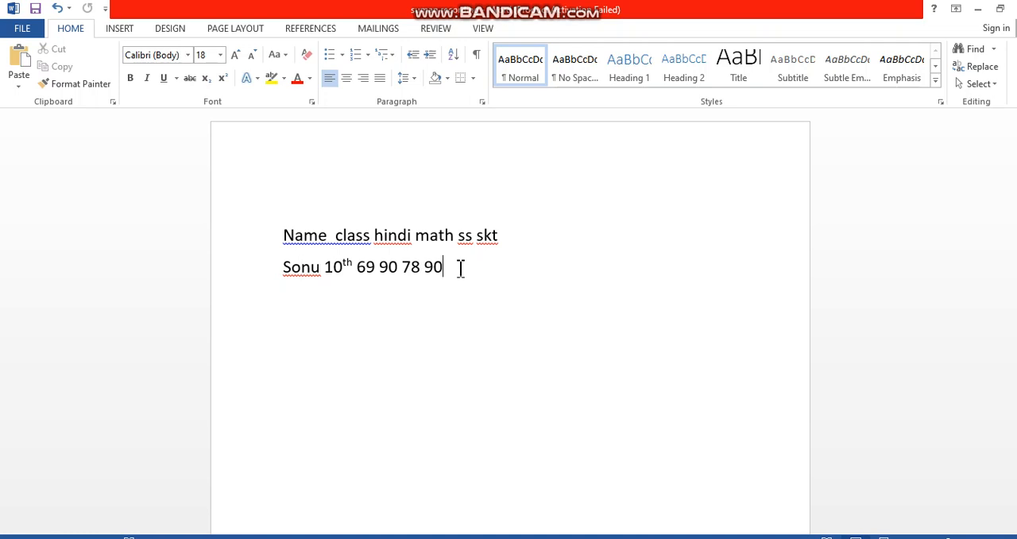
pyautogui.press('Return')
pyautogui.hotkey('ctrl', 'v')
pyautogui.hotkey('ctrl', 'v')
pyautogui.press('ctrl')
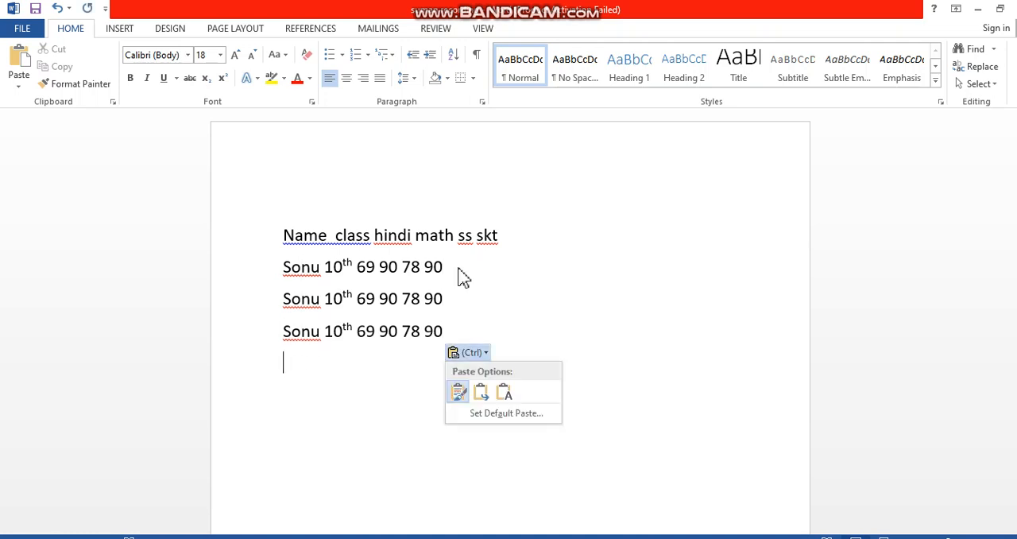
pyautogui.press('Escape')
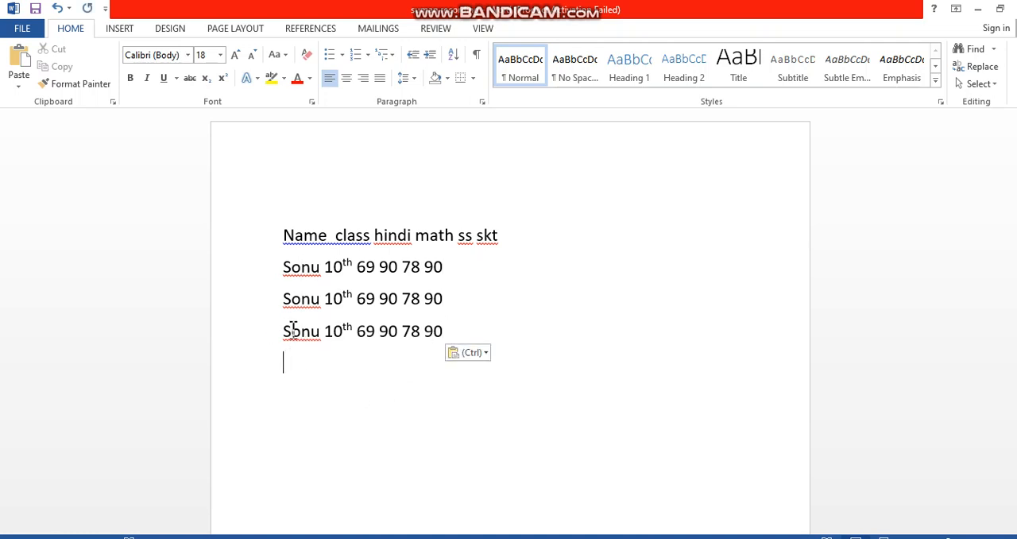
# Change the student name's first letter to M in the last line and to N in the line above it
pyautogui.moveTo(292, 334); pyautogui.dragTo(268, 334)
pyautogui.write('M')
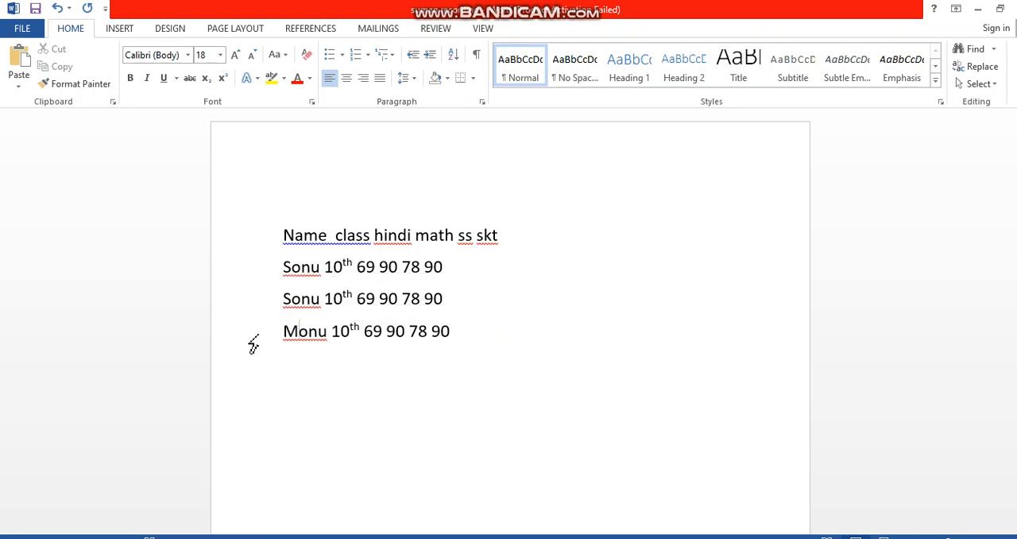
pyautogui.moveTo(281, 297); pyautogui.dragTo(291, 298)
pyautogui.press('BackSpace')
pyautogui.write('N')
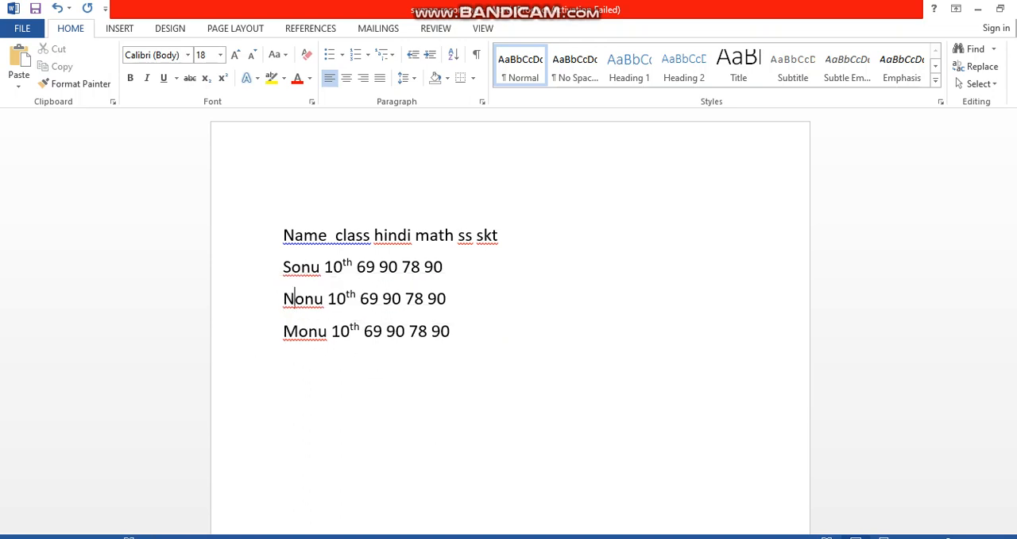
pyautogui.click(556, 338)
pyautogui.hotkey('ctrl', 'a')
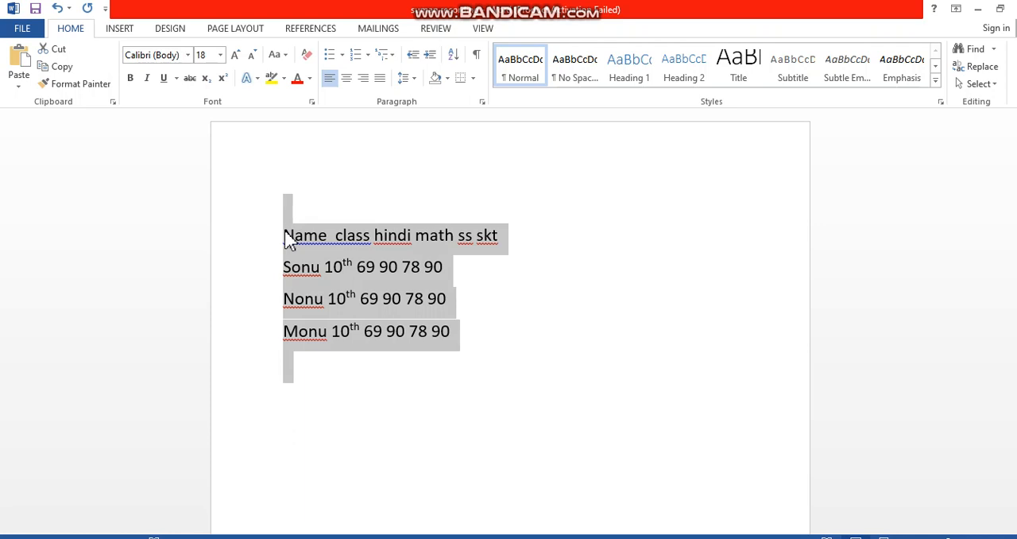
pyautogui.hotkey('alt', 'n')
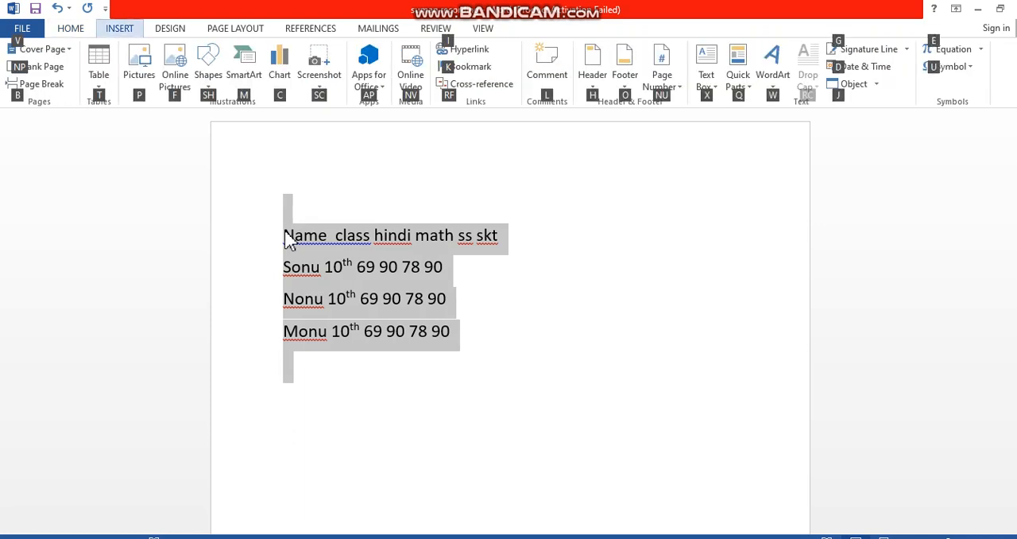
pyautogui.press('t')
pyautogui.press('v')
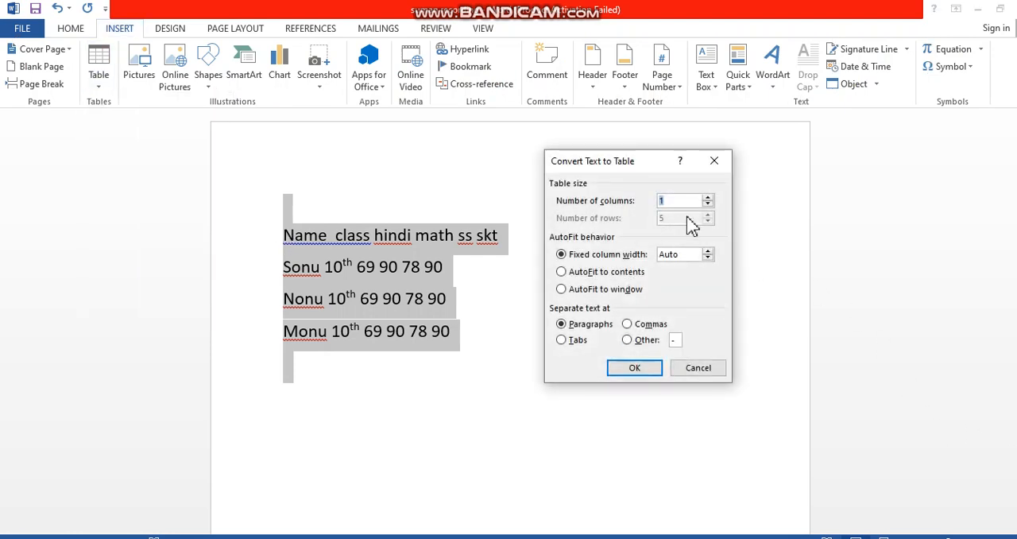
pyautogui.click(707, 197)
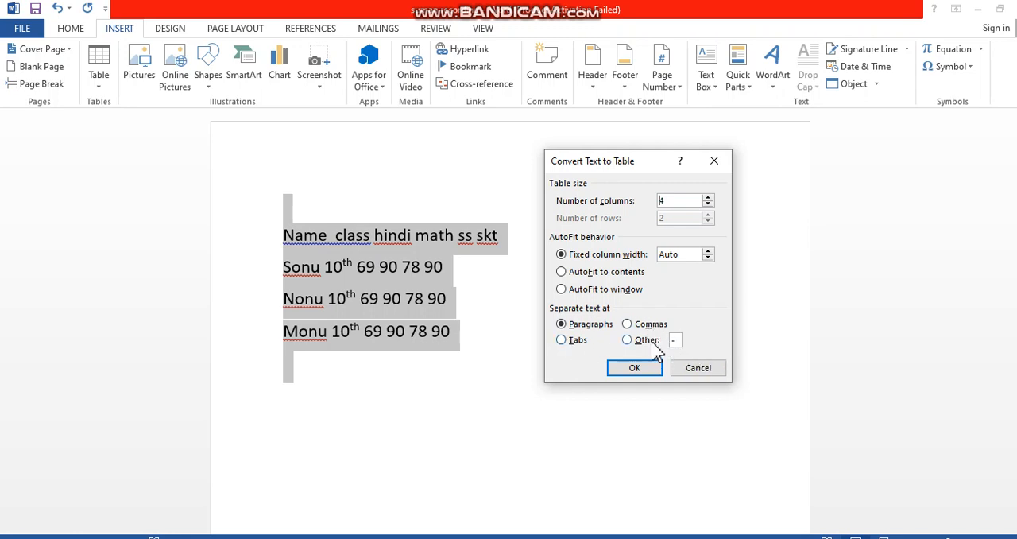
pyautogui.click(703, 370)
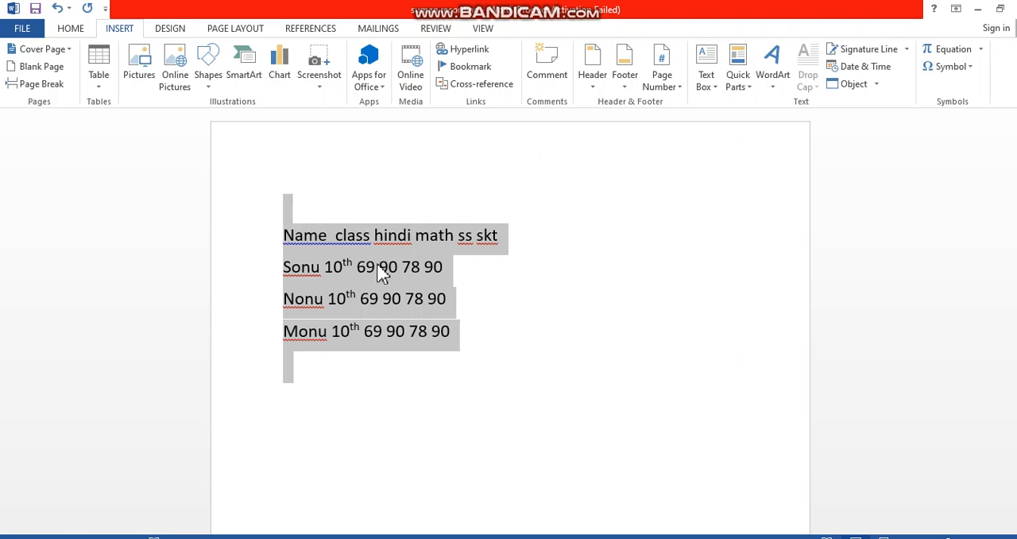
# Separate the six headings Name, class, hindi, math, ss and skt with commas
pyautogui.click(332, 233)
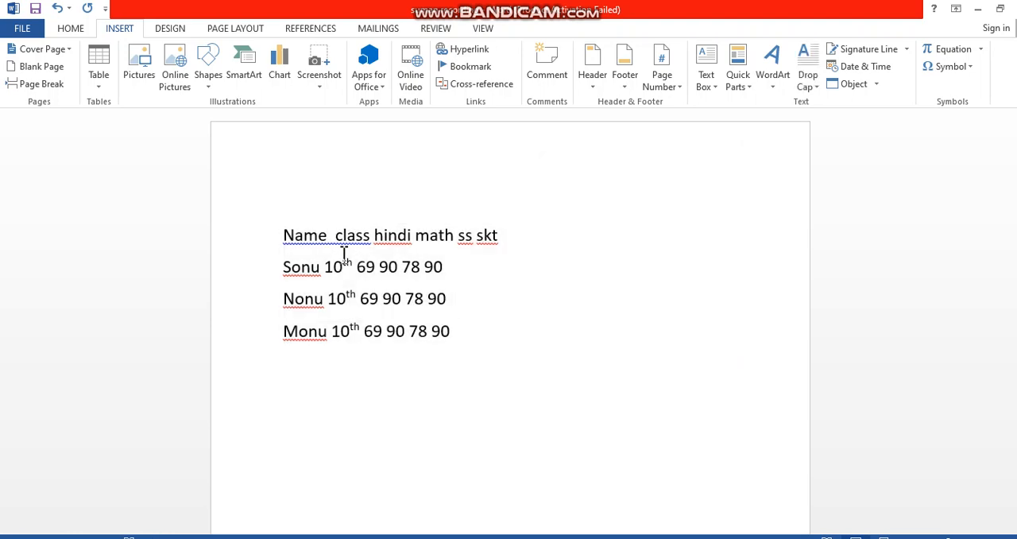
pyautogui.write(',')
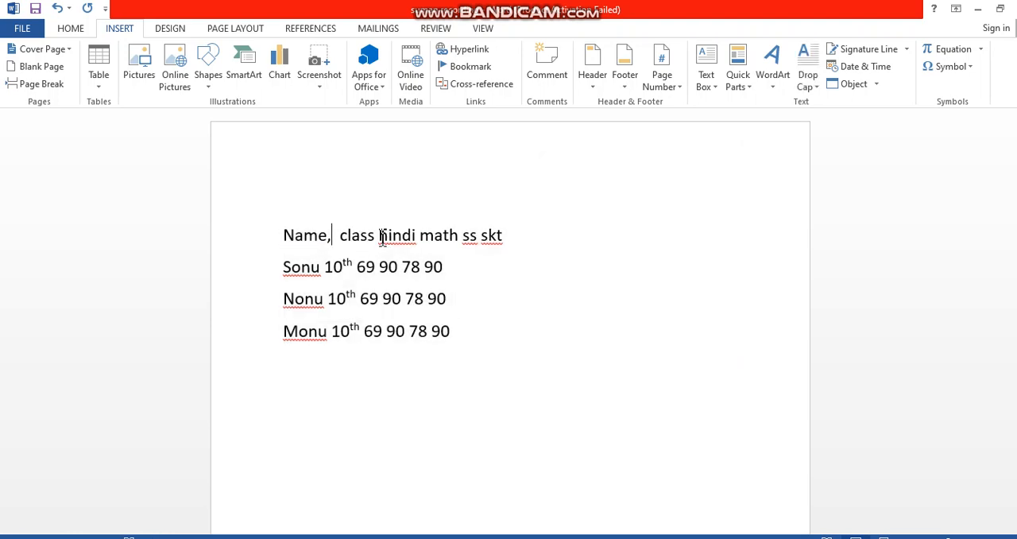
pyautogui.click(380, 235)
pyautogui.write(',')
pyautogui.click(421, 237)
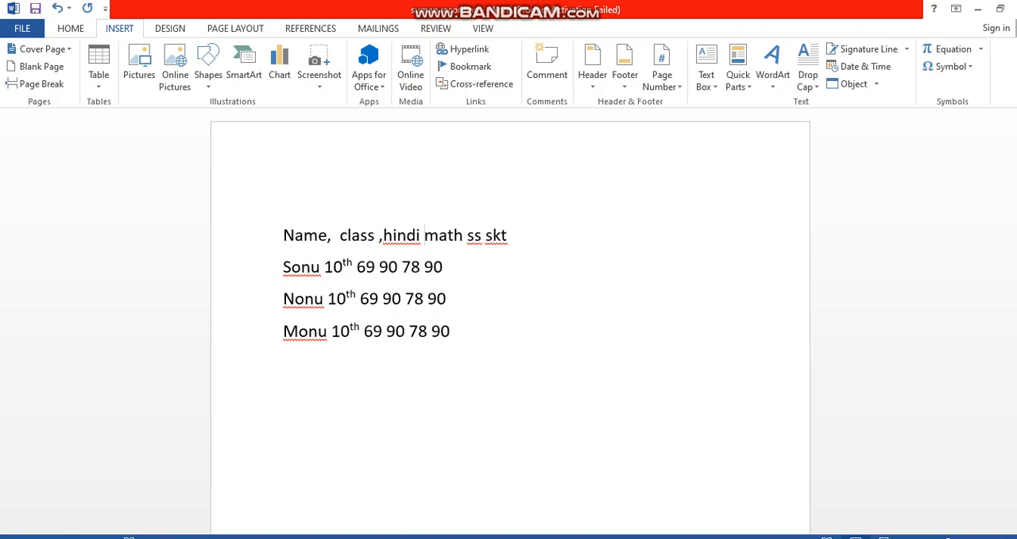
pyautogui.write(',')
pyautogui.click(474, 240)
pyautogui.write(',')
pyautogui.click(495, 239)
pyautogui.write(',')
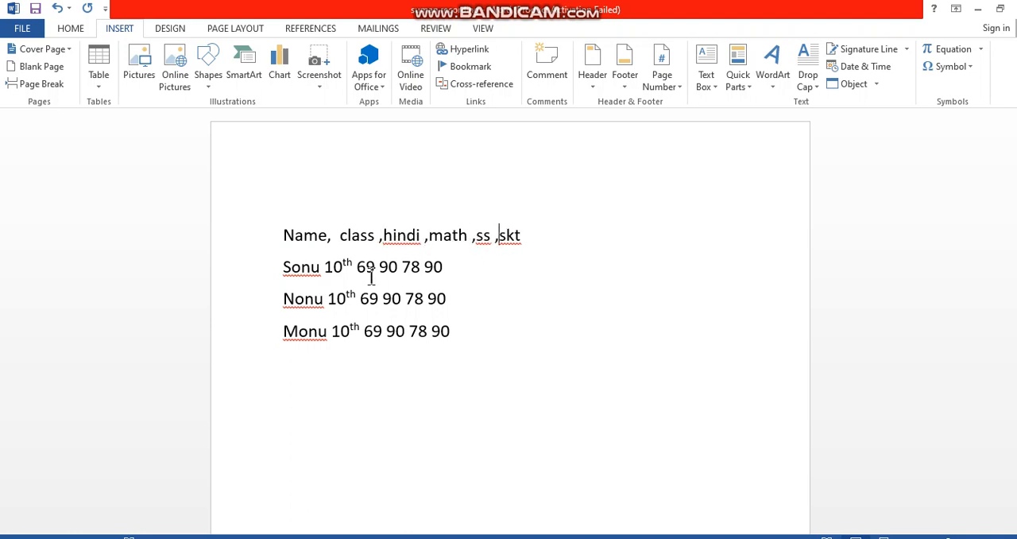
# Separate all values in the first student's line with commas, and add a comma after the second student's name
pyautogui.click(326, 265)
pyautogui.write(',')
pyautogui.click(328, 301)
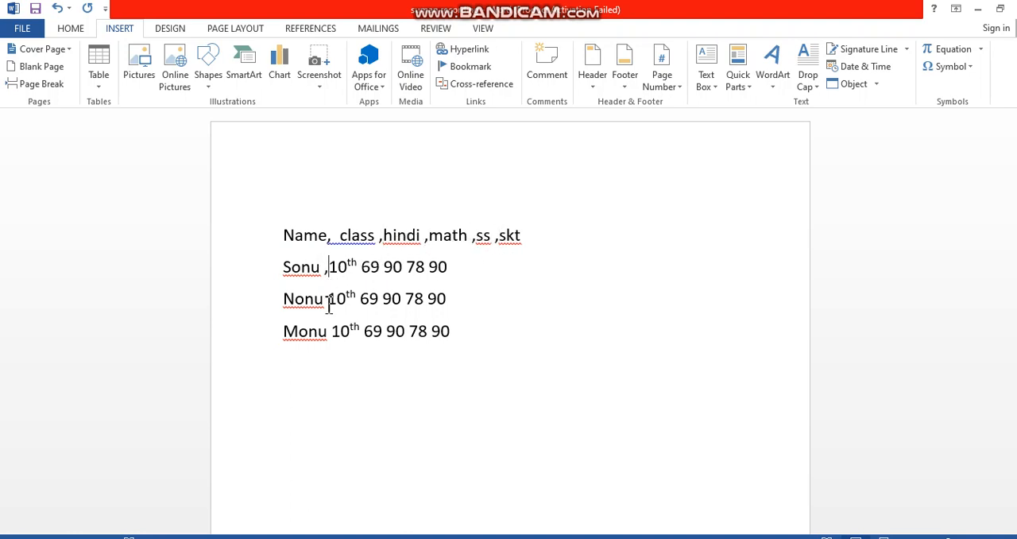
pyautogui.write(',')
pyautogui.click(358, 264)
pyautogui.write(',')
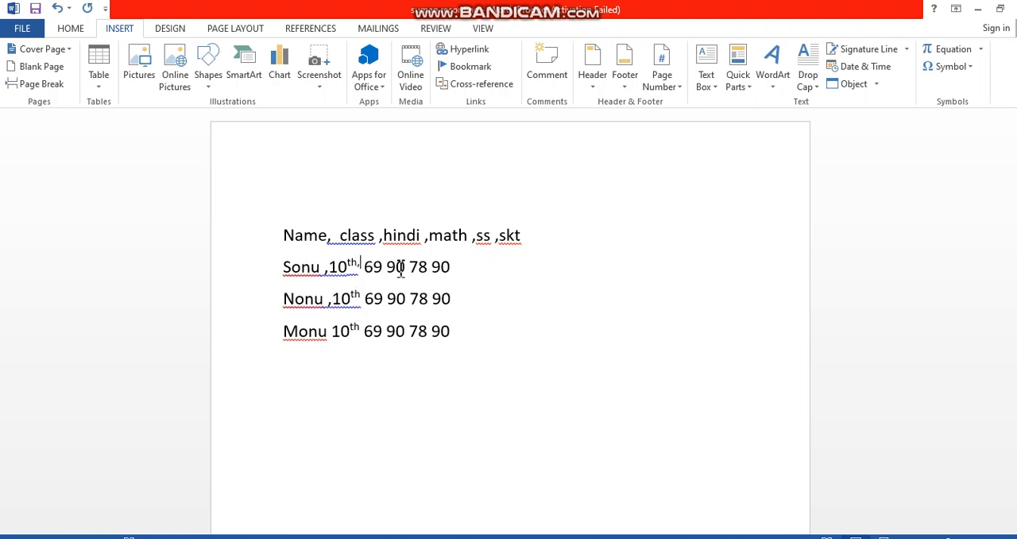
pyautogui.click(388, 265)
pyautogui.write(',')
pyautogui.click(410, 265)
pyautogui.write(',90,')
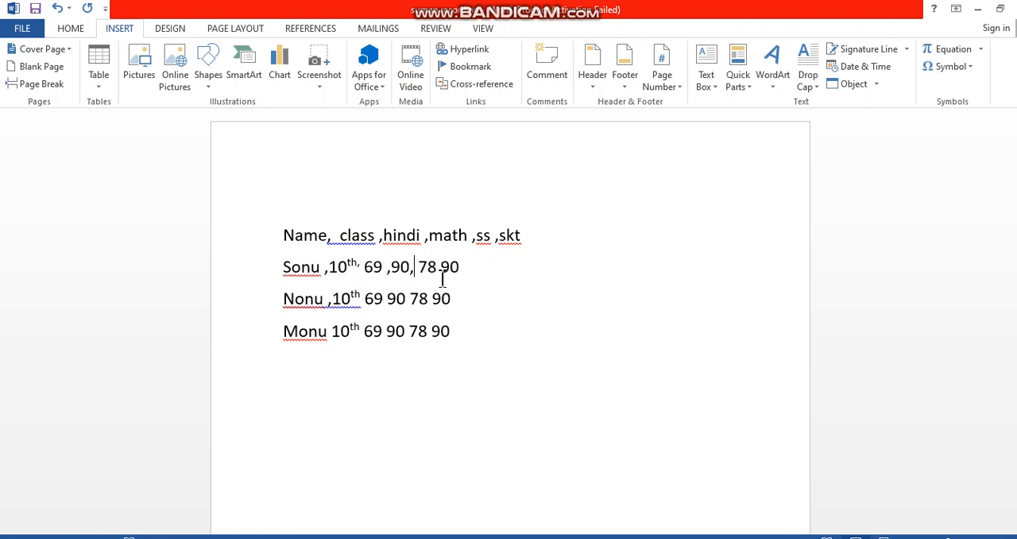
pyautogui.click(440, 267)
pyautogui.write(',')
# Add commas after the class and between the marks in the second student's line
pyautogui.click(383, 299)
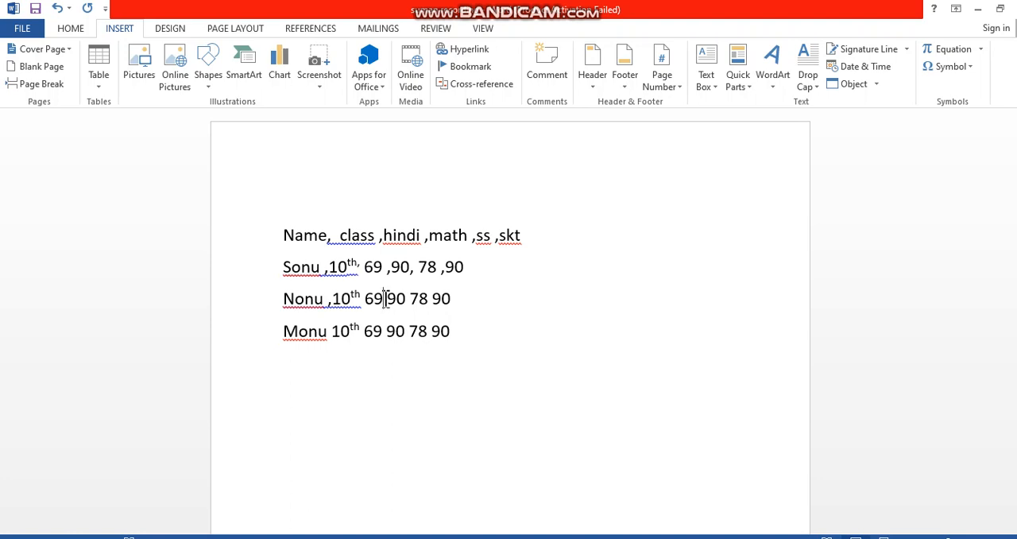
pyautogui.write(',')
pyautogui.click(361, 299)
pyautogui.write(',')
pyautogui.click(417, 299)
pyautogui.write(',')
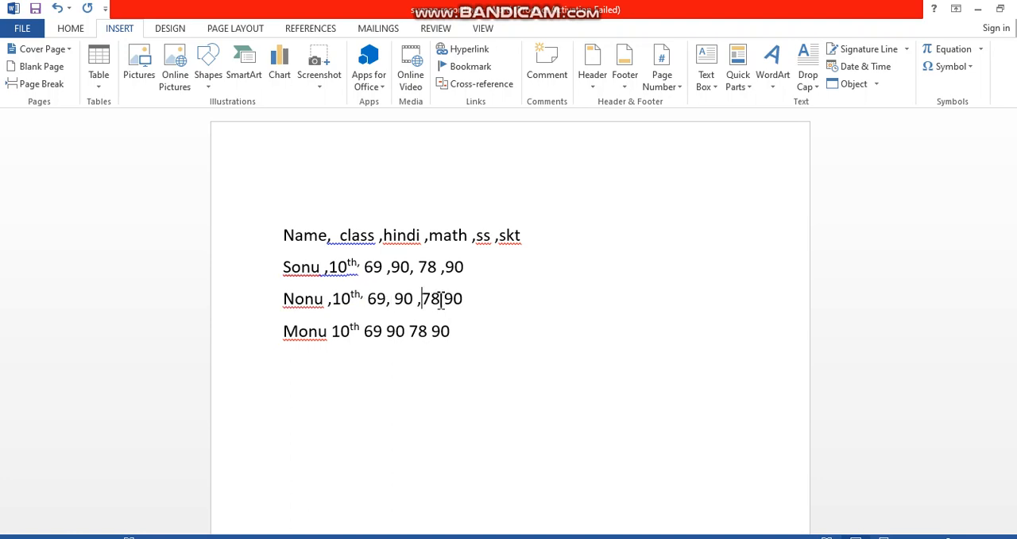
pyautogui.click(447, 299)
pyautogui.write(',')
# Separate all values in the last student's line with commas, and delete the extra space before "class" in the heading line
pyautogui.click(387, 331)
pyautogui.write(',')
pyautogui.click(355, 332)
pyautogui.write(',')
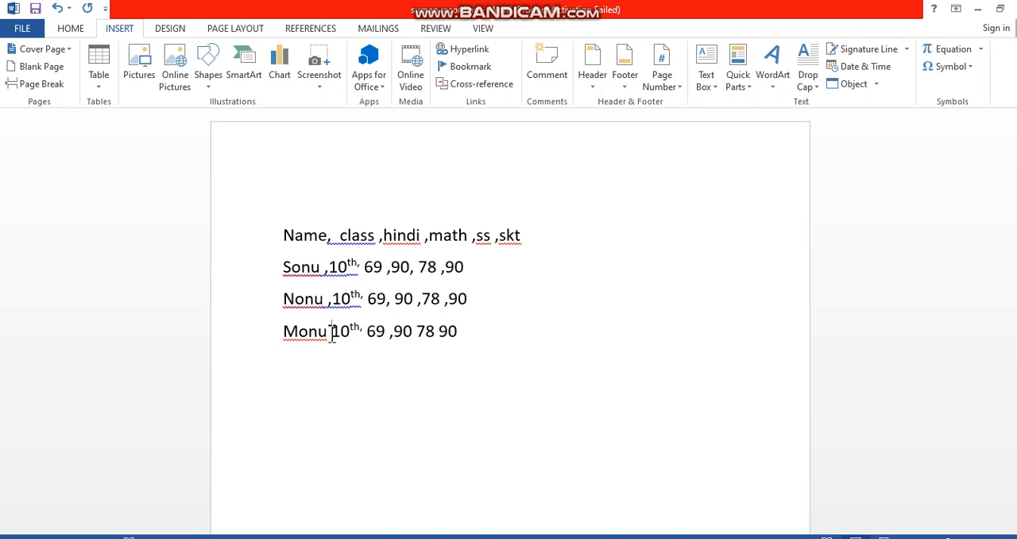
pyautogui.click(331, 332)
pyautogui.write(',')
pyautogui.click(418, 331)
pyautogui.write(',')
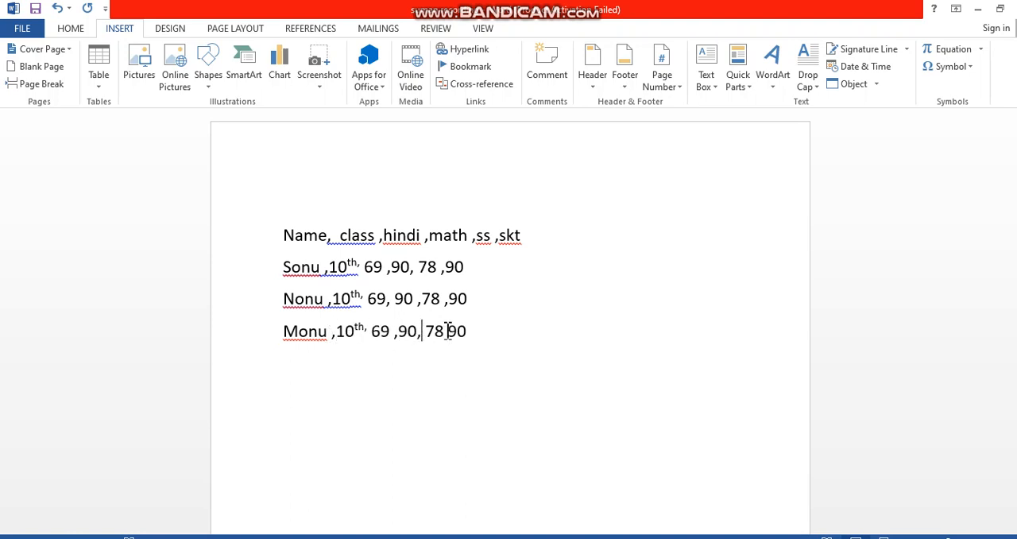
pyautogui.click(446, 331)
pyautogui.write(',')
pyautogui.click(332, 235)
pyautogui.press('BackSpace')
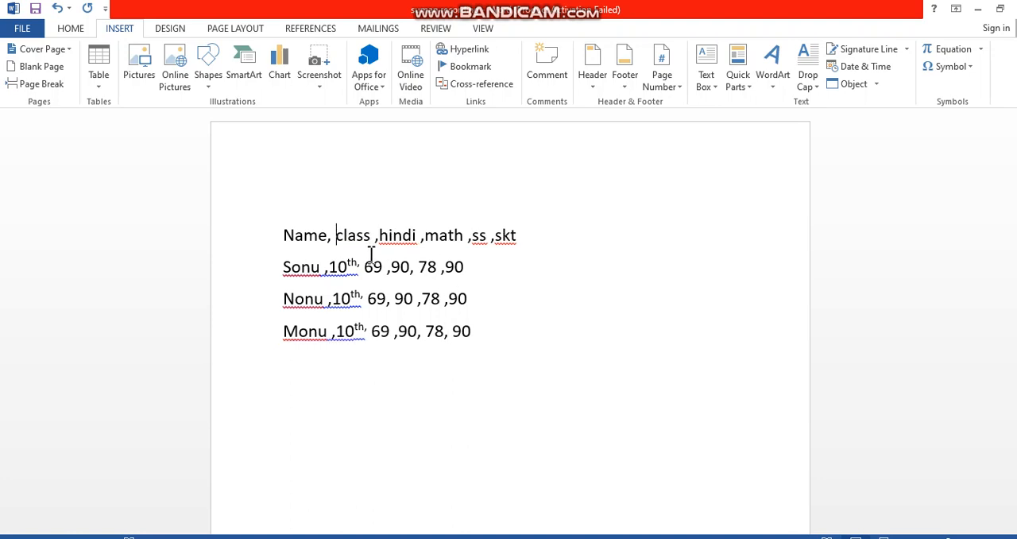
# Convert all the text to a six-column table, separating the text at commas
pyautogui.hotkey('ctrl', 'a')
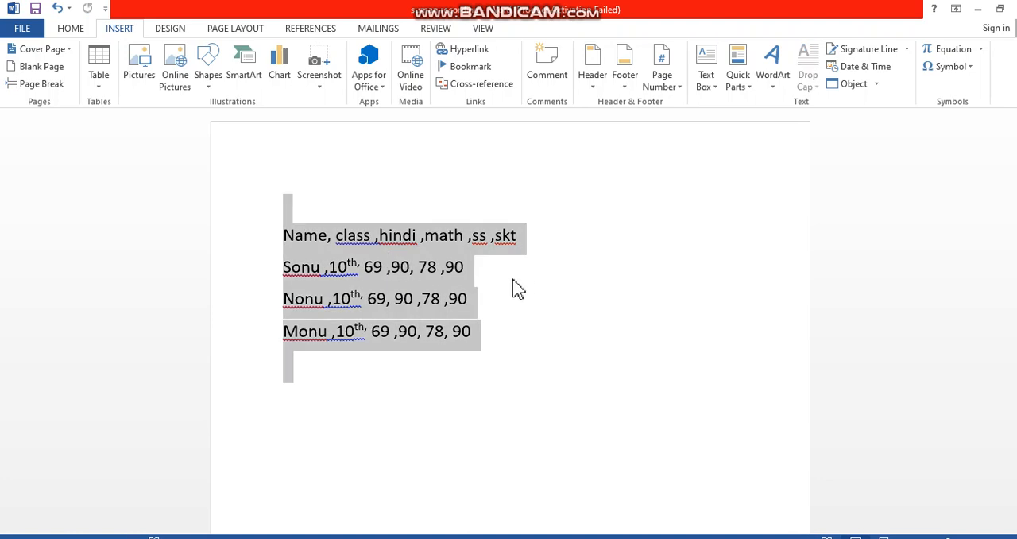
pyautogui.press('alt')
pyautogui.press('n')
pyautogui.press('t')
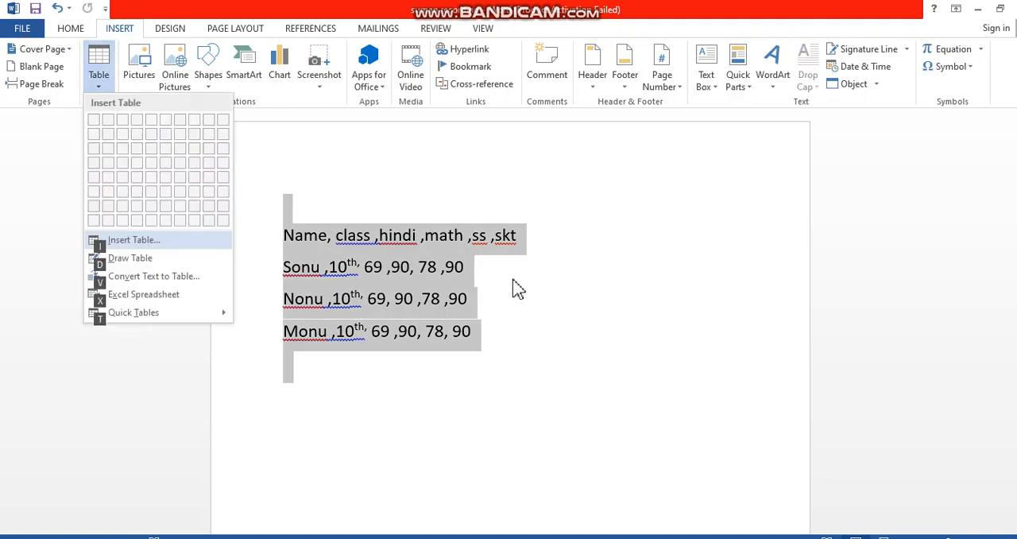
pyautogui.press('Escape')
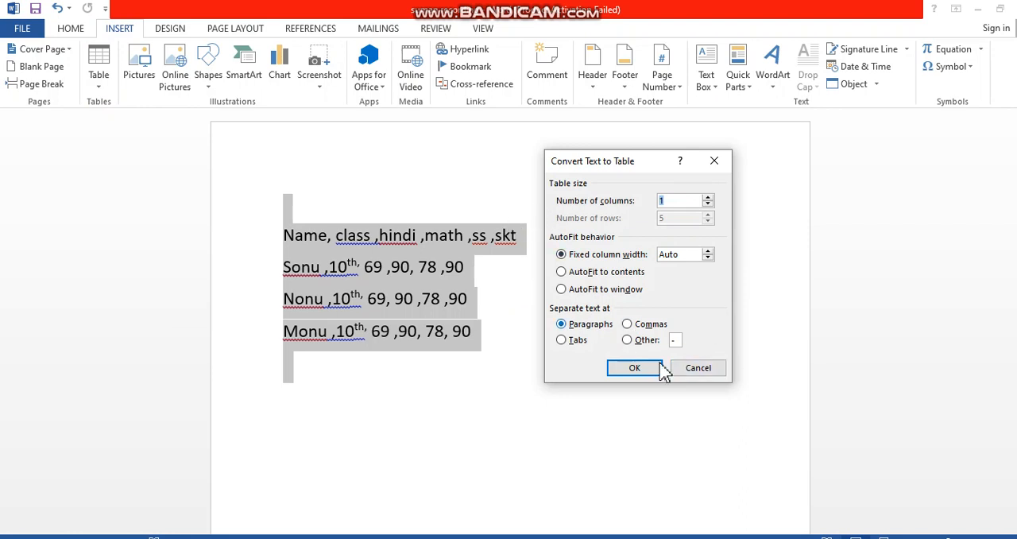
pyautogui.click(628, 324)
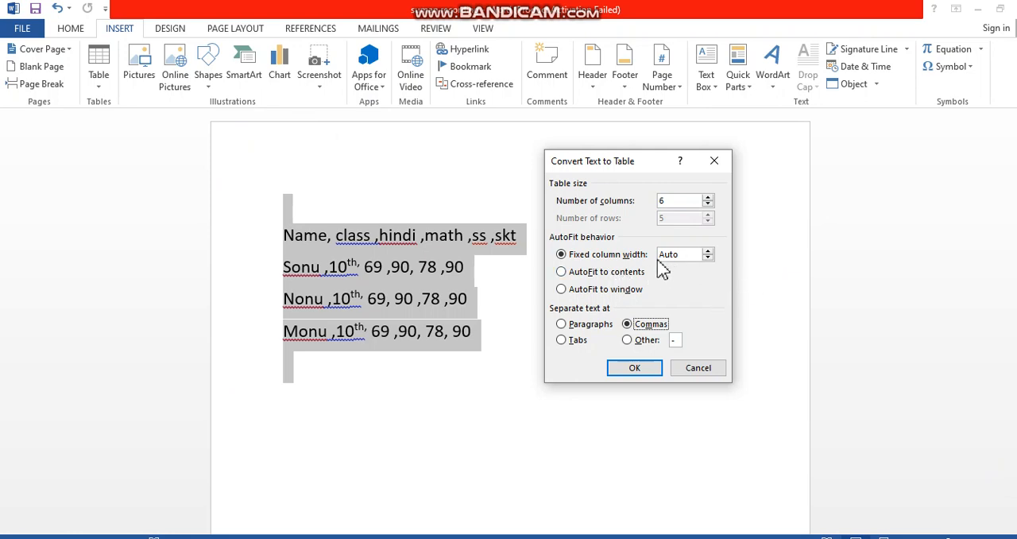
pyautogui.click(636, 370)
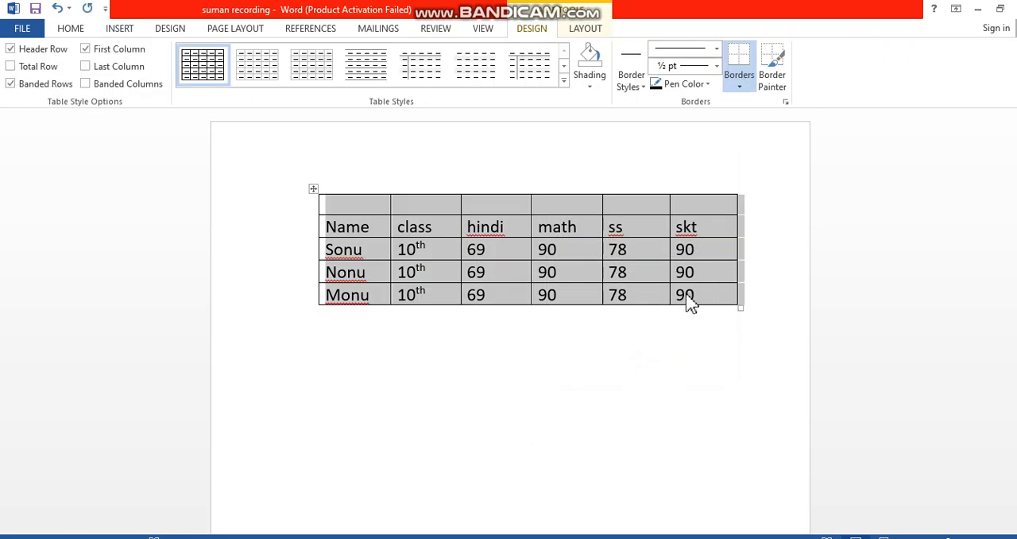
# Open the insert options for rows, columns and cells at the end of the table's last row
pyautogui.click(731, 295)
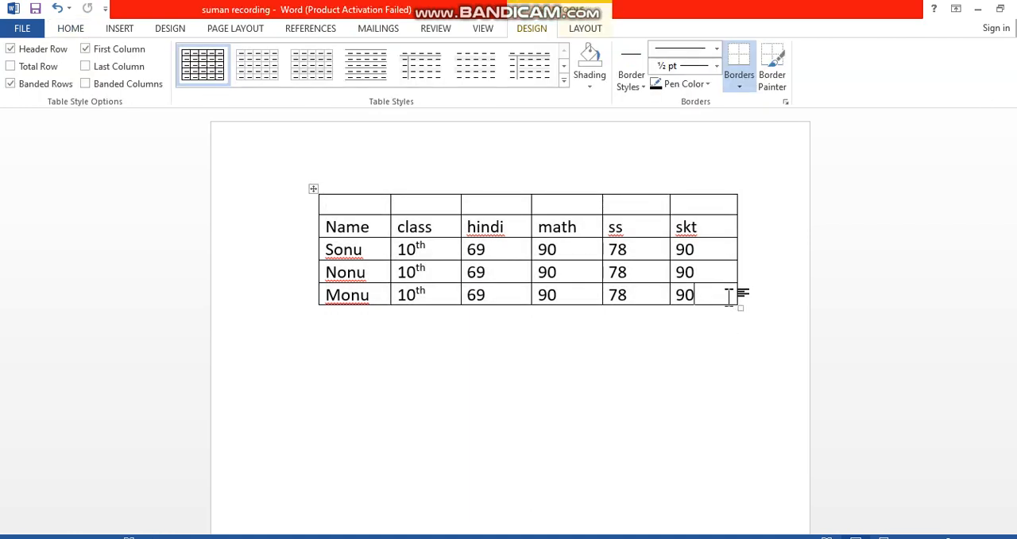
pyautogui.press('Return')
pyautogui.press('BackSpace')
pyautogui.rightClick(734, 298)
pyautogui.moveTo(799, 386)
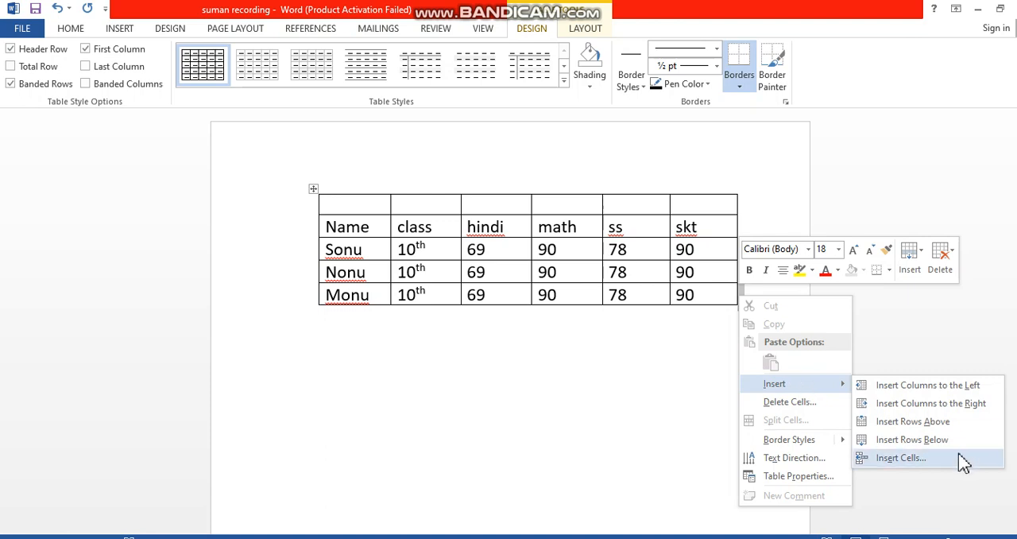
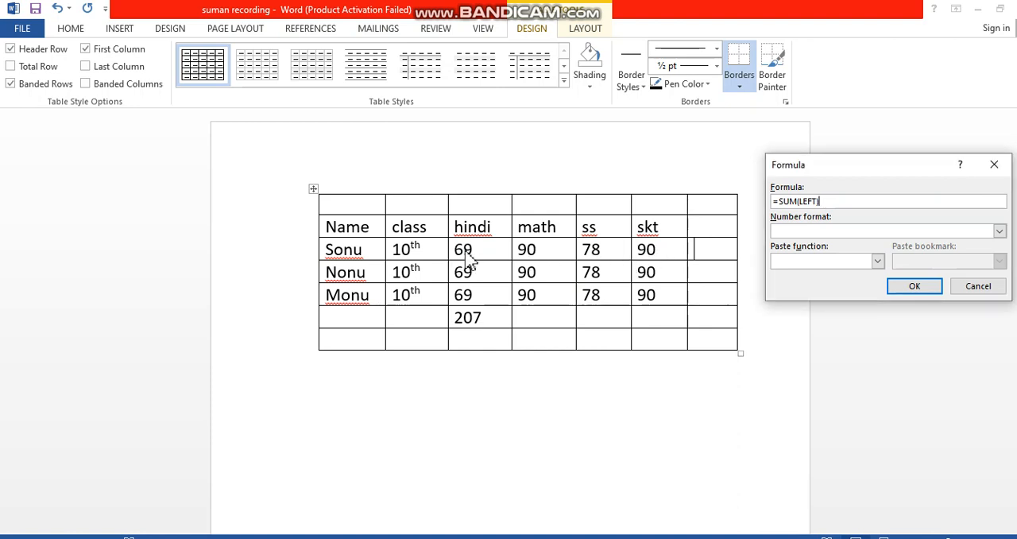
# Insert the =SUM(LEFT) formula in the last cell of the first student's row
pyautogui.click(913, 287)
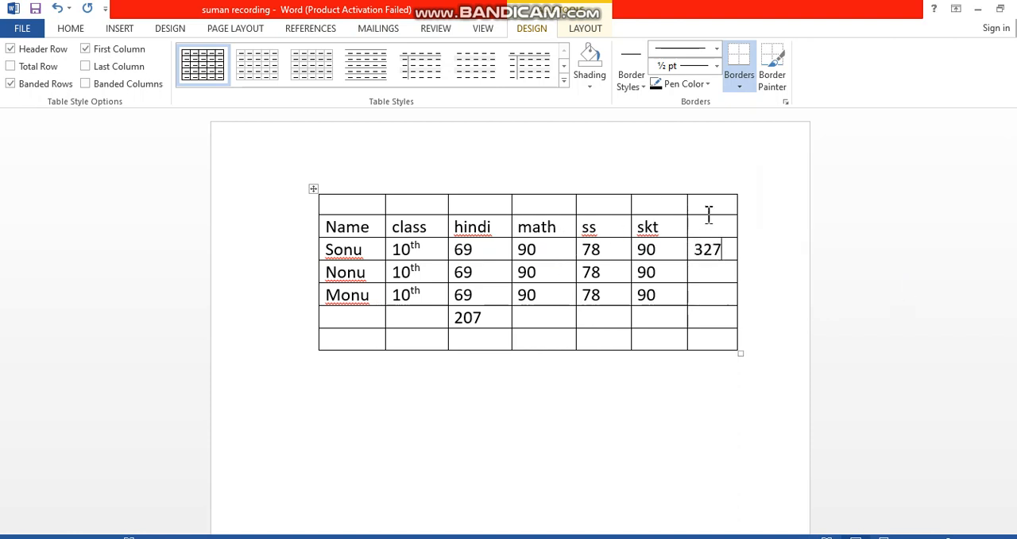
# Insert a =max(left) formula in the last cell of the second student's row
pyautogui.click(700, 270)
pyautogui.hotkey('alt', 'a')
pyautogui.press('o')
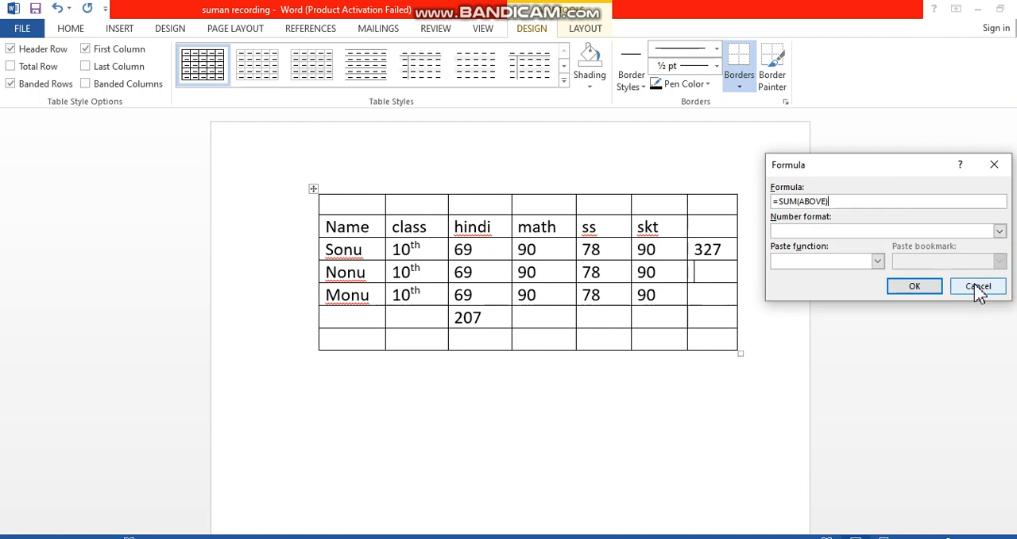
pyautogui.press('BackSpace')
pyautogui.press('BackSpace')
pyautogui.press('BackSpace')
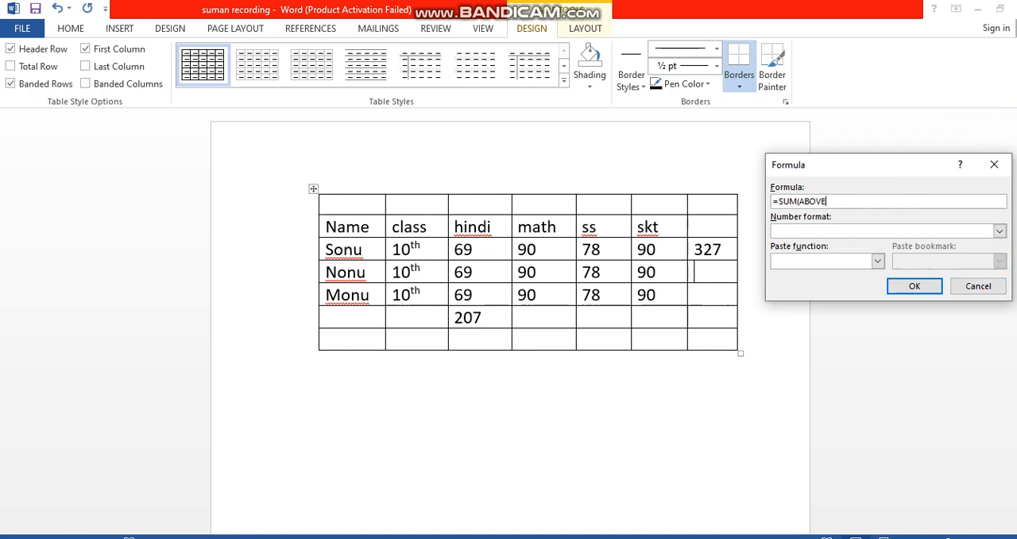
pyautogui.press('BackSpace')
pyautogui.press('BackSpace')
pyautogui.press('BackSpace')
pyautogui.press('BackSpace')
pyautogui.press('BackSpace')
pyautogui.press('BackSpace')
pyautogui.press('BackSpace')
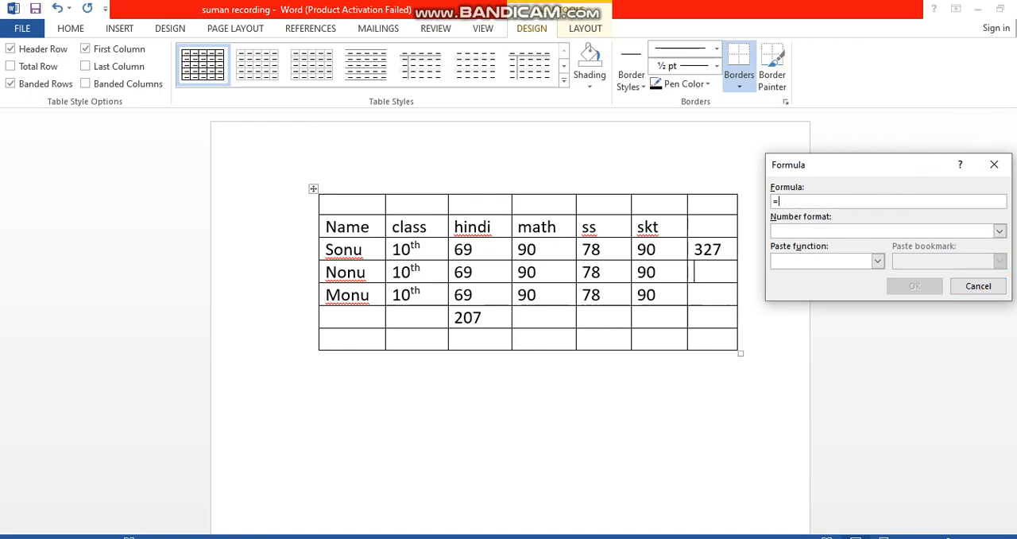
pyautogui.write('max')
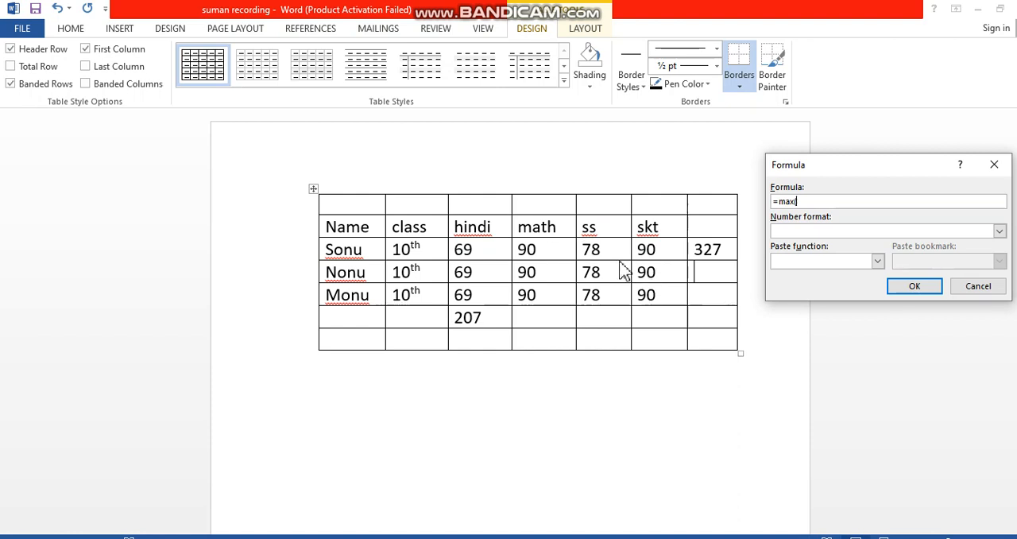
pyautogui.write('left')
pyautogui.click(910, 288)
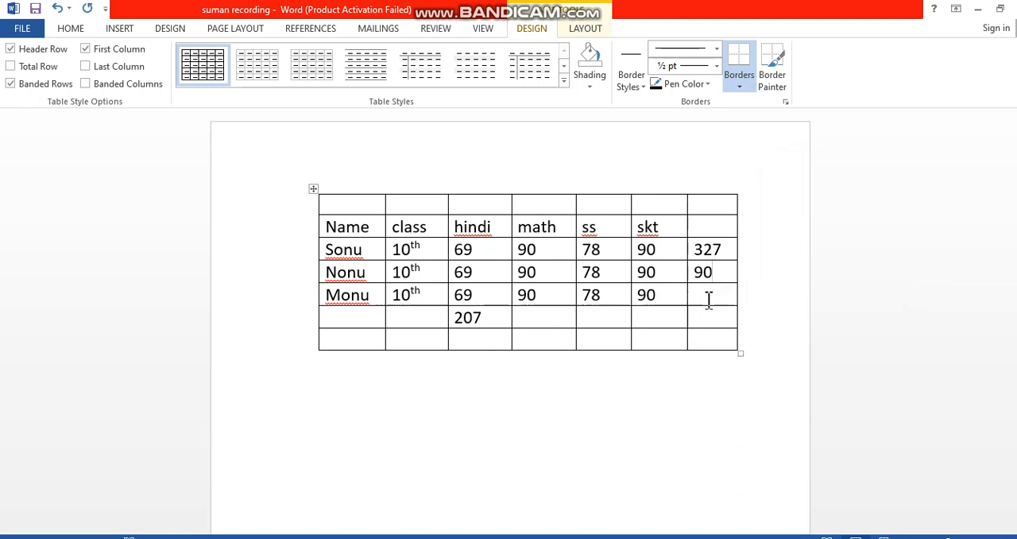
# Change the third student's math mark to 80
pyautogui.click(518, 295)
pyautogui.write('9')
pyautogui.press('BackSpace')
pyautogui.write('8')
pyautogui.press('Delete')
# Insert a =min(left) formula in the last cell of the third student's row
pyautogui.click(714, 293)
pyautogui.hotkey('alt', 'a')
pyautogui.press('o')
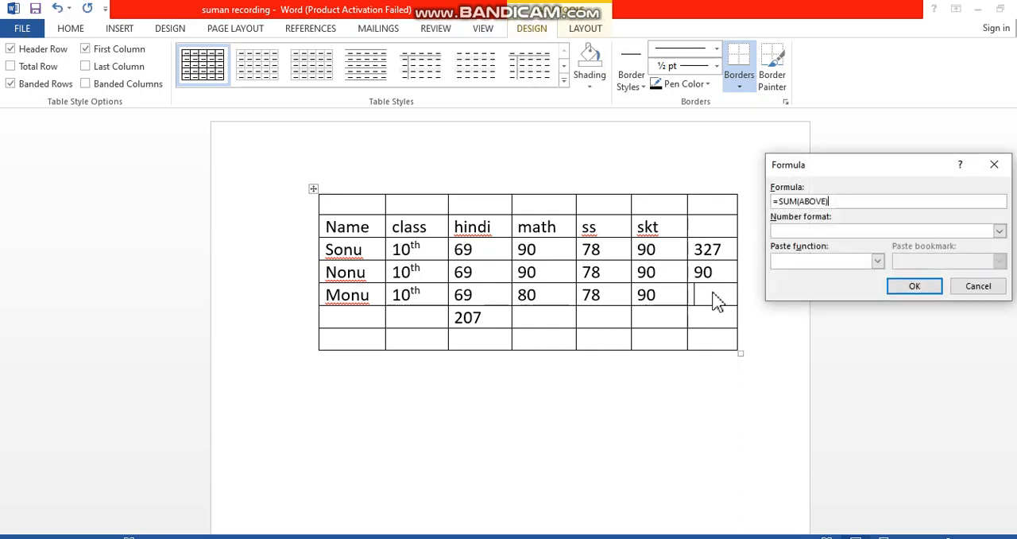
pyautogui.press('BackSpace')
pyautogui.press('BackSpace')
pyautogui.press('BackSpace')
pyautogui.press('BackSpace')
pyautogui.press('BackSpace')
pyautogui.press('BackSpace')
pyautogui.press('BackSpace')
pyautogui.press('BackSpace')
pyautogui.press('BackSpace')
pyautogui.press('BackSpace')
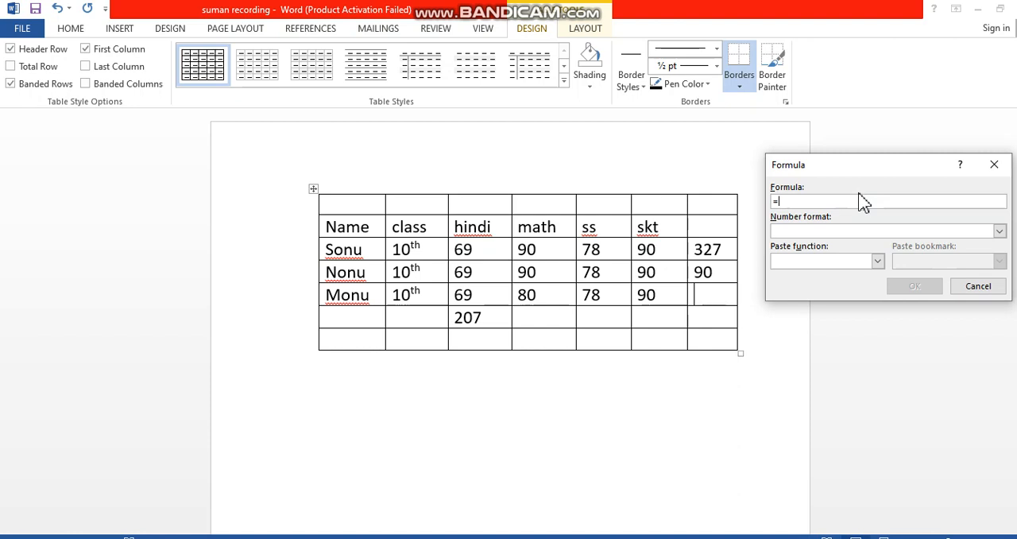
pyautogui.write('min(')
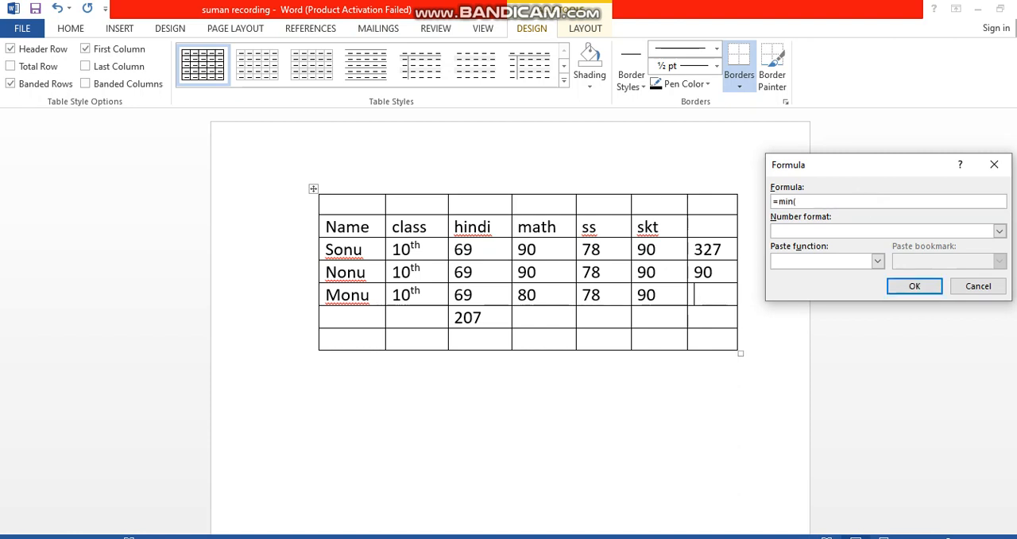
pyautogui.press('BackSpace')
pyautogui.write('(left)')
pyautogui.click(909, 286)
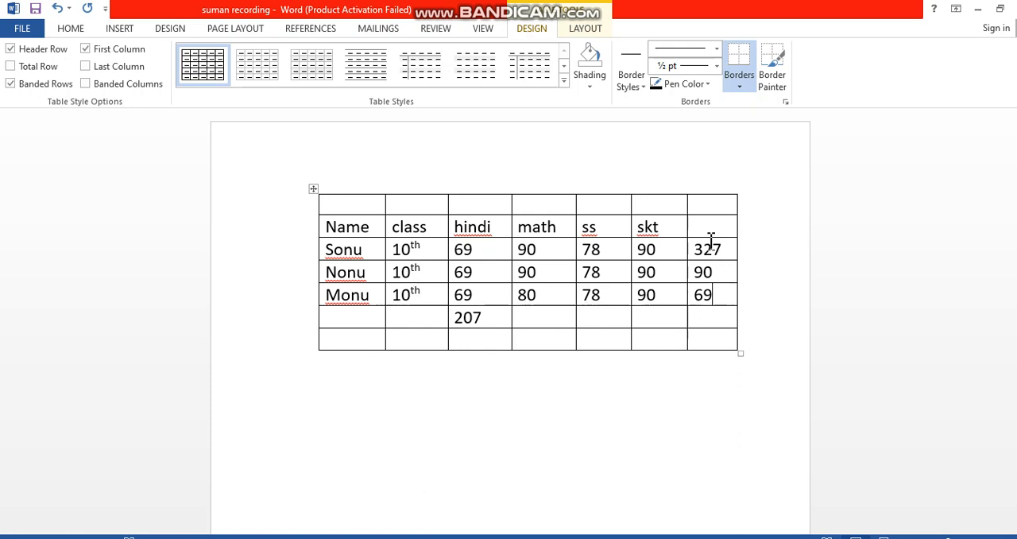
# Insert a =sum(below) formula in the empty last cell of the heading row
pyautogui.click(702, 320)
pyautogui.hotkey('alt', 'a')
pyautogui.write('o')
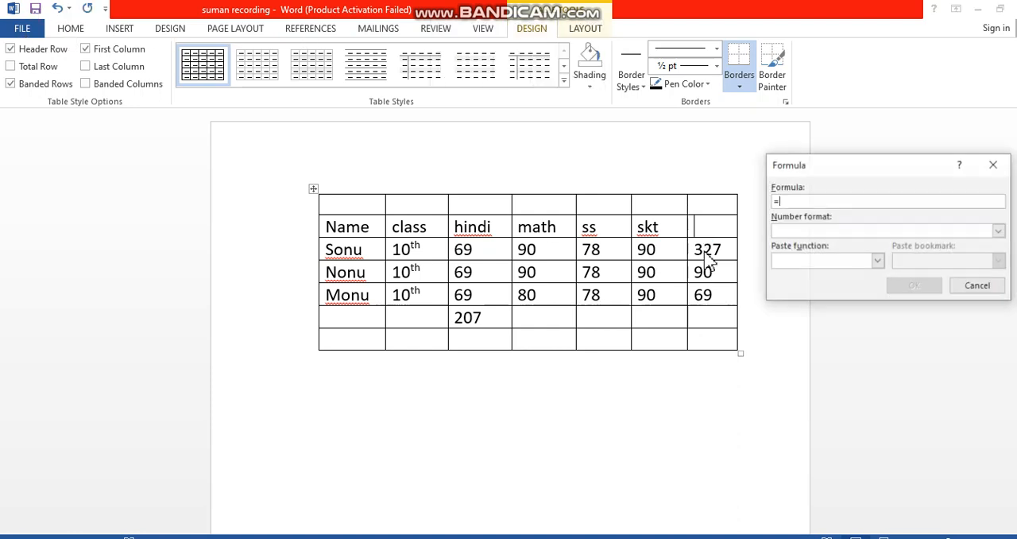
pyautogui.write('sum(')
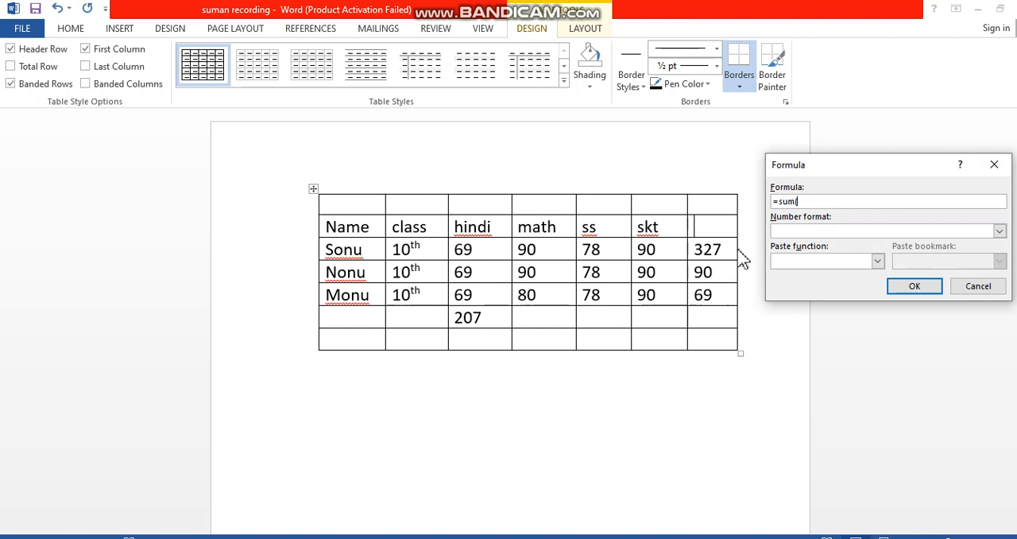
pyautogui.write('below')
pyautogui.press('Return')
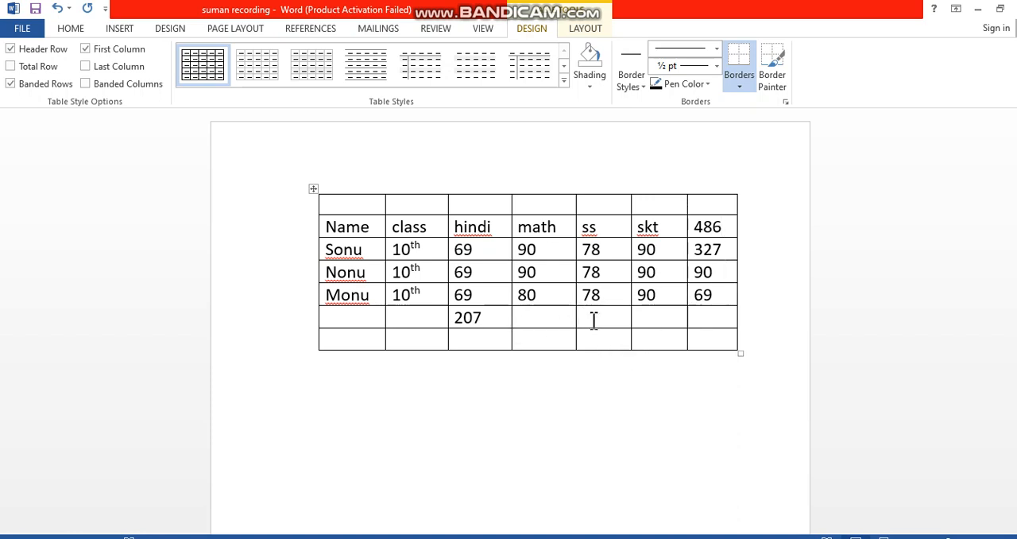
# Insert a formula averaging the marks above in the empty cell under the math column's marks
pyautogui.click(523, 318)
pyautogui.press('alt')
pyautogui.press('a')
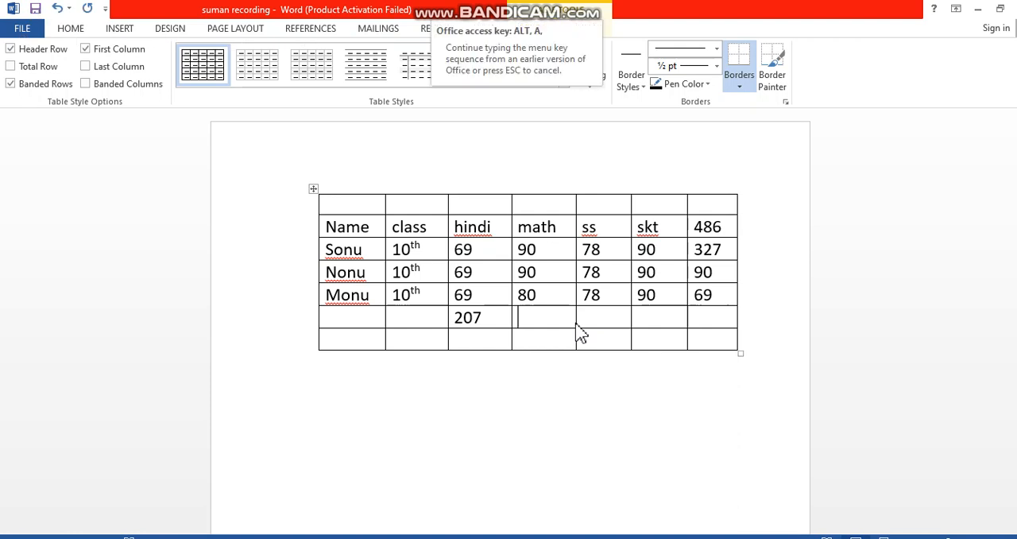
pyautogui.press('o')
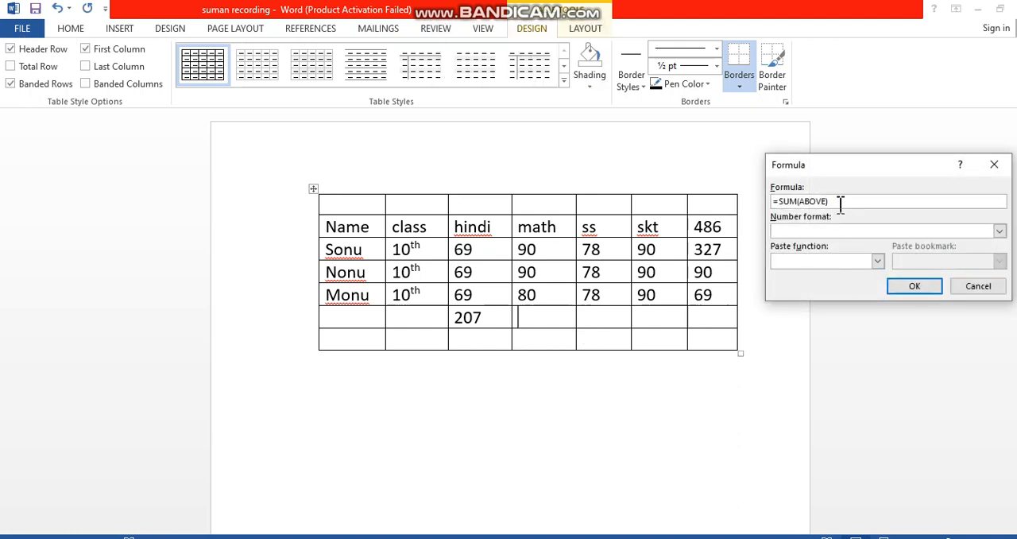
pyautogui.press('BackSpace')
pyautogui.press('BackSpace')
pyautogui.press('BackSpace')
pyautogui.press('BackSpace')
pyautogui.press('BackSpace')
pyautogui.press('BackSpace')
pyautogui.press('BackSpace')
pyautogui.press('BackSpace')
pyautogui.write('av')
pyautogui.write('a')
pyautogui.click(910, 288)
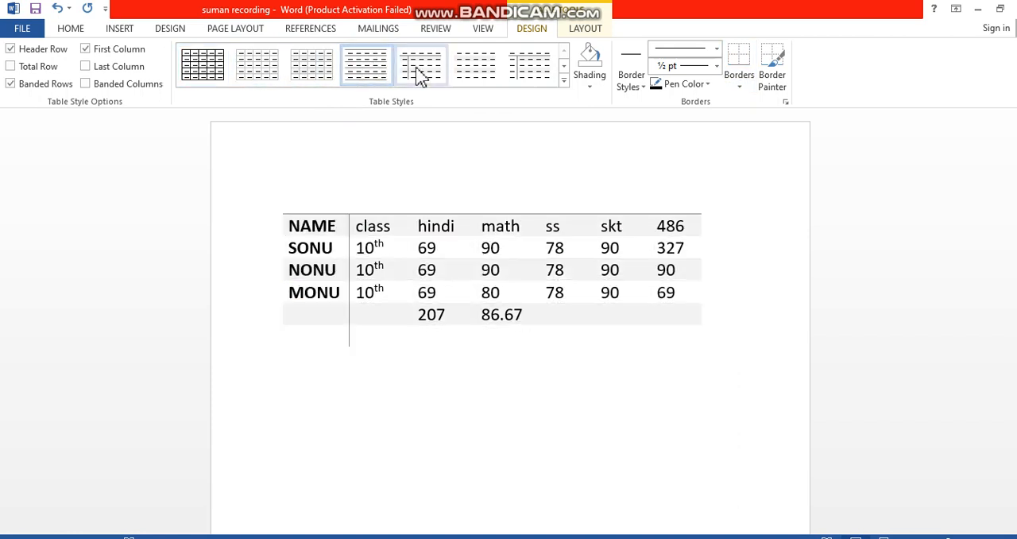
# Apply the Grid Table 6 Colorful - Accent 6 style to the table
pyautogui.click(529, 80)
pyautogui.click(564, 83)
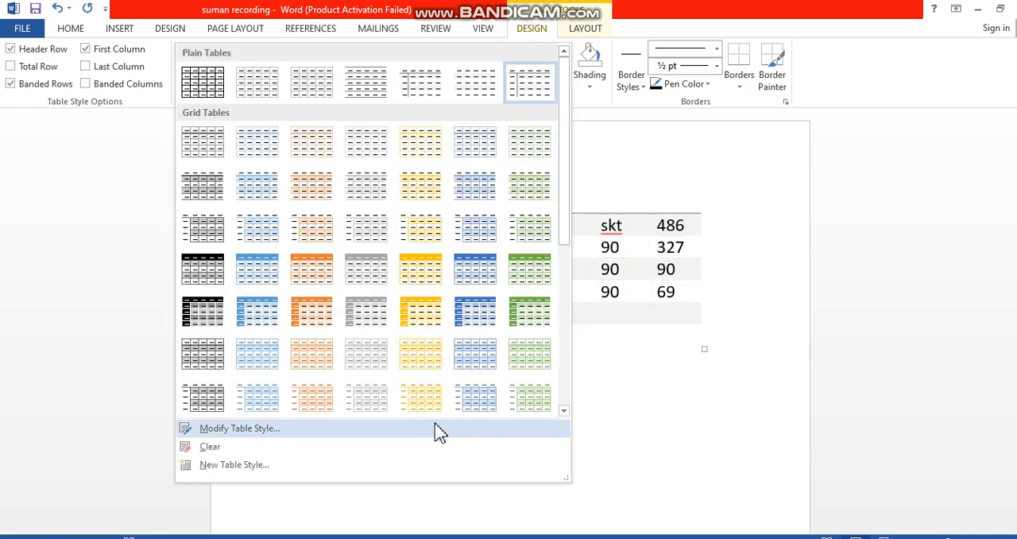
pyautogui.click(541, 356)
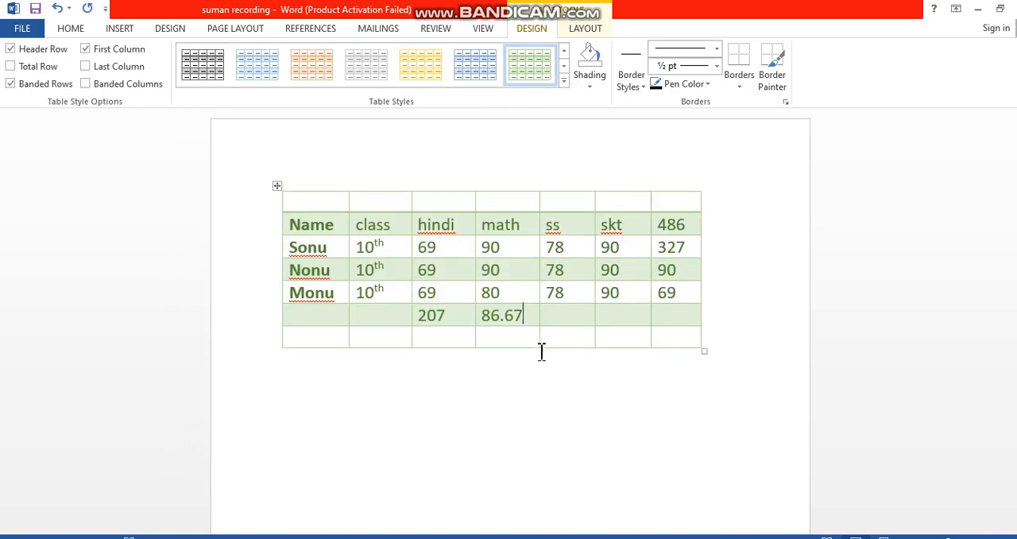
# Open the applied table style for modification and set its font color to red
pyautogui.click(563, 83)
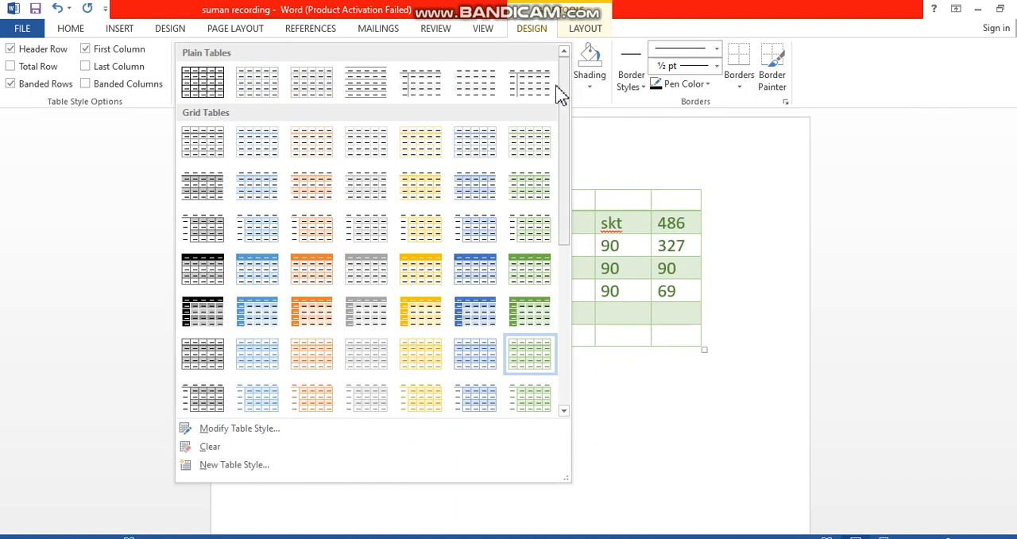
pyautogui.click(249, 430)
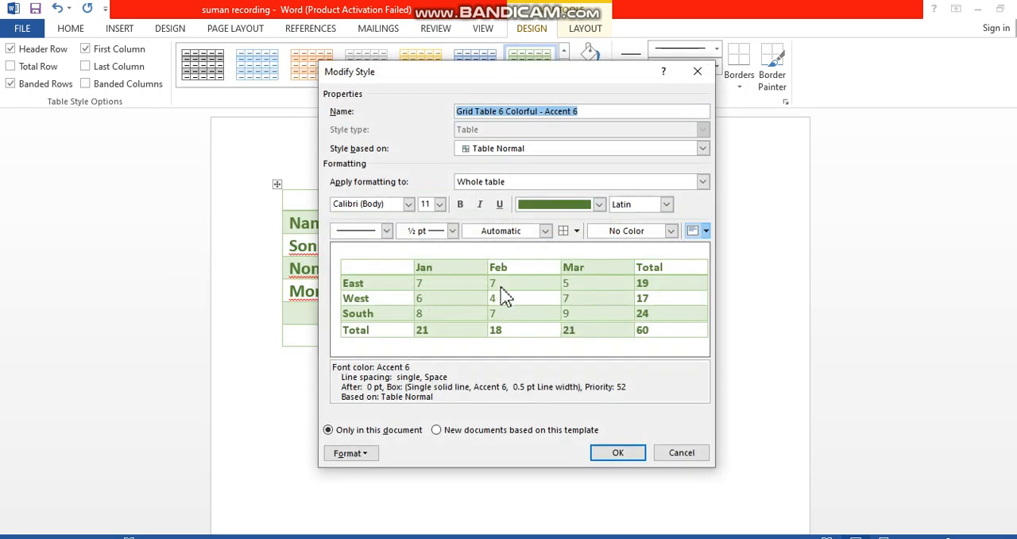
pyautogui.click(598, 204)
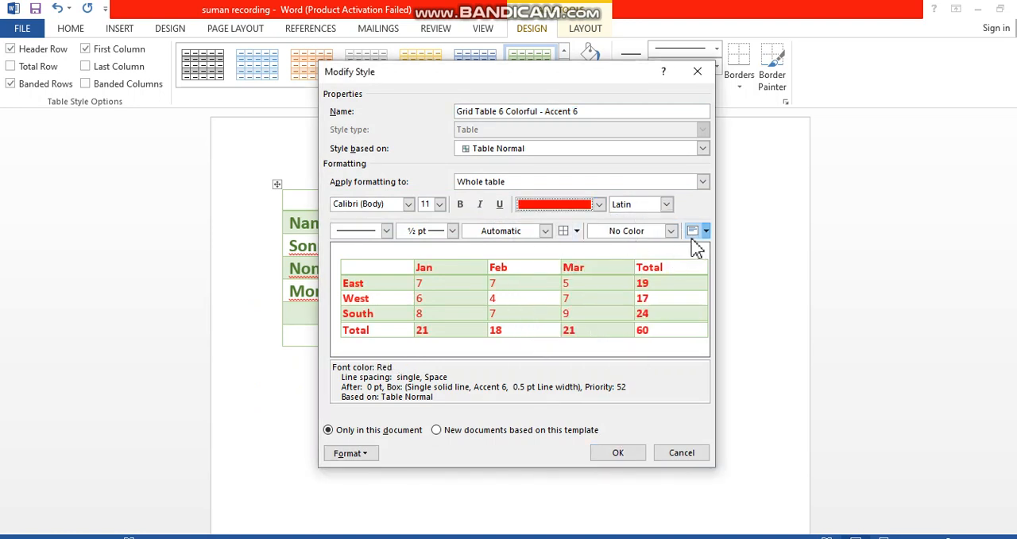
# Give the style's borders a light blue Accent 1 color, a 4½ pt width and a triple solid line style
pyautogui.click(545, 230)
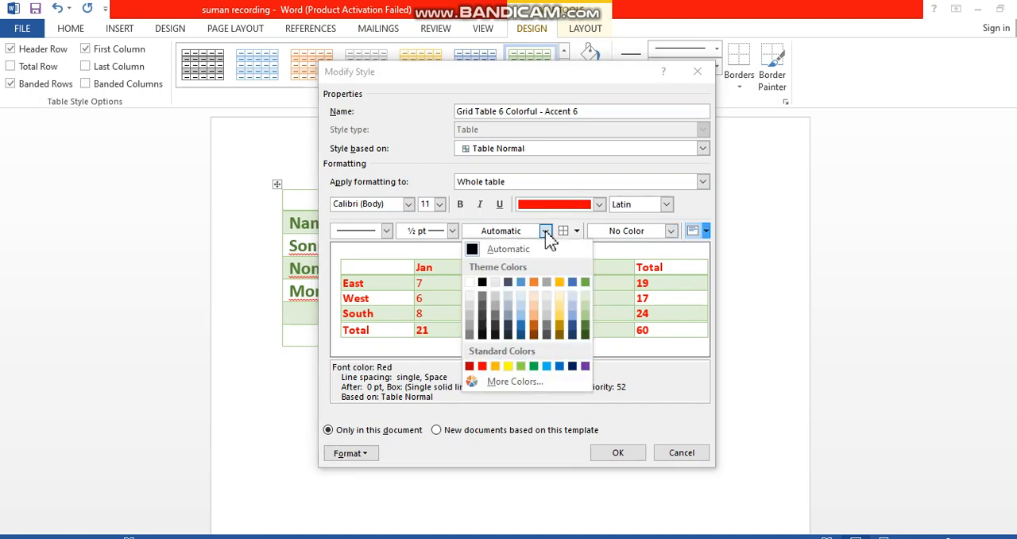
pyautogui.click(521, 320)
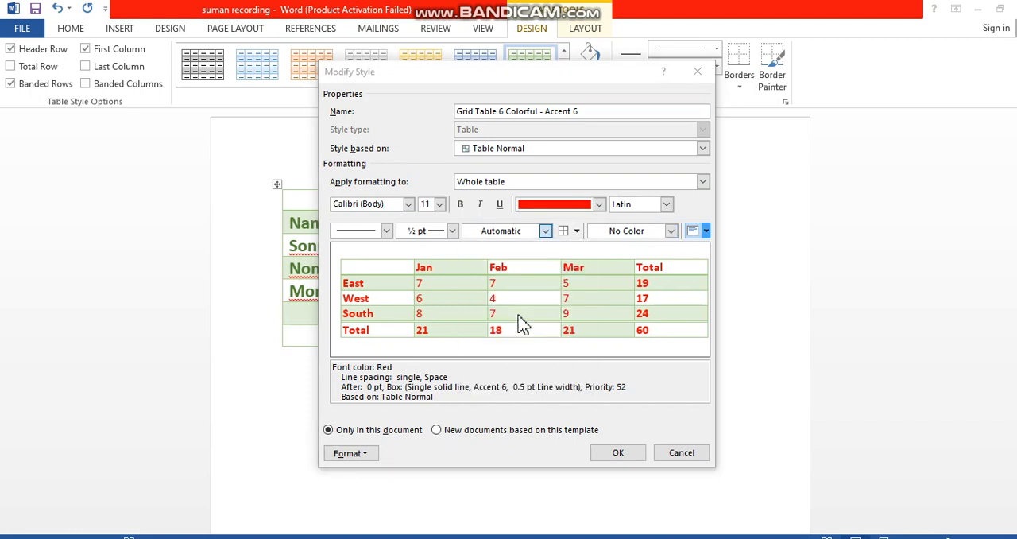
pyautogui.click(453, 233)
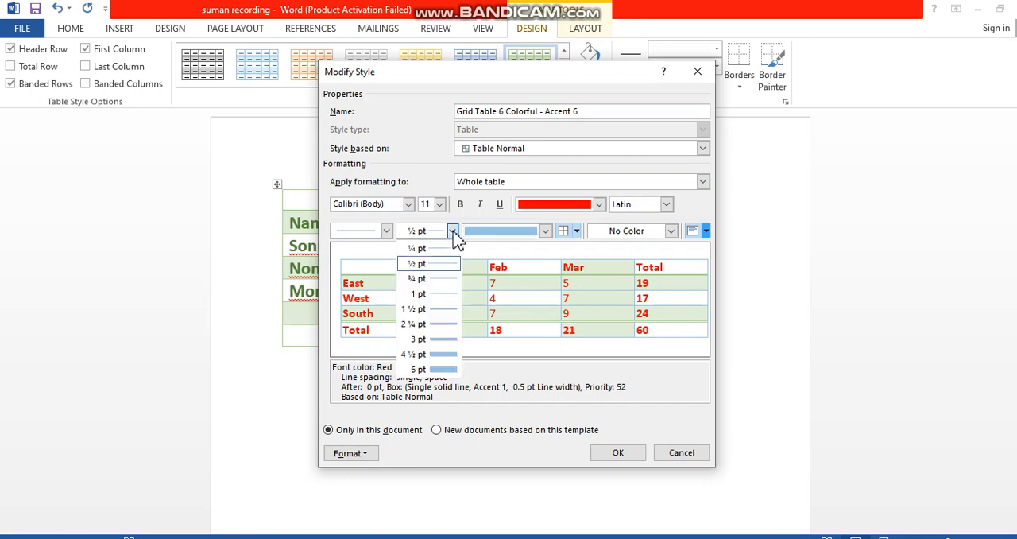
pyautogui.click(445, 355)
pyautogui.click(387, 230)
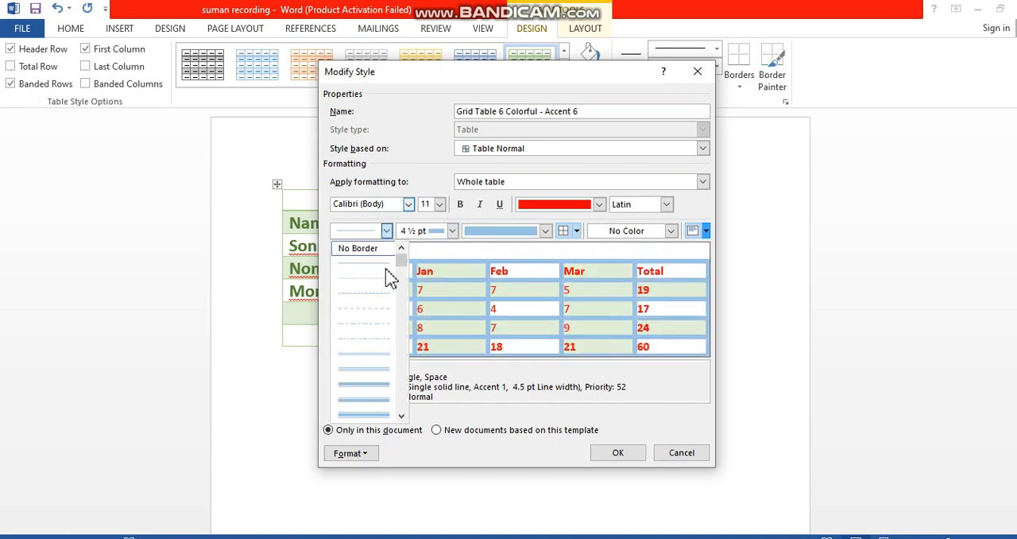
pyautogui.click(380, 380)
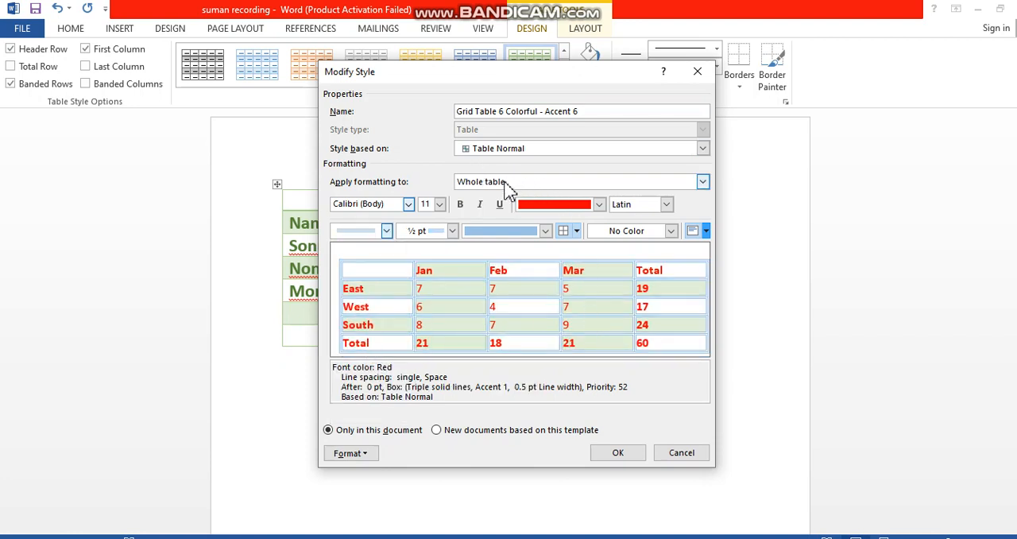
pyautogui.click(702, 183)
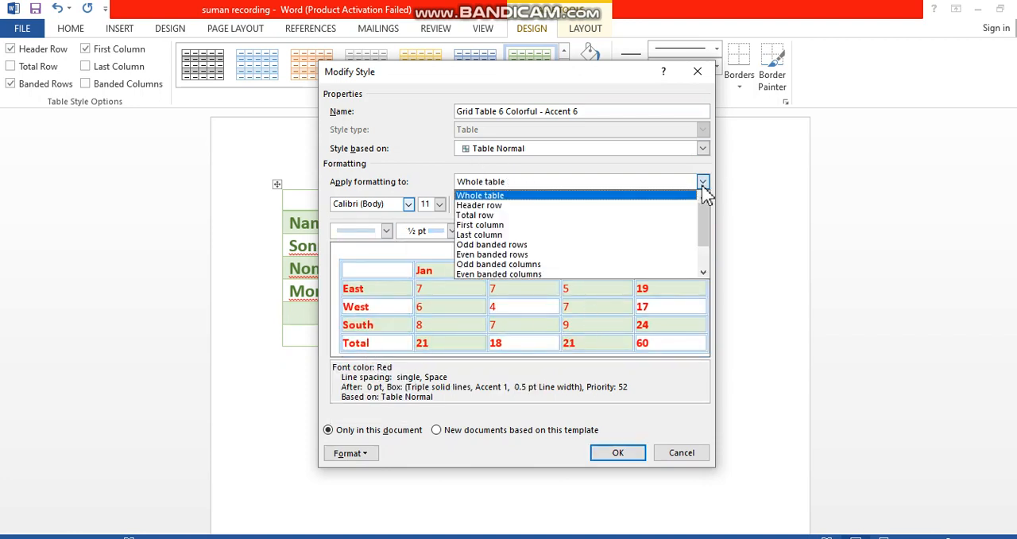
pyautogui.click(531, 206)
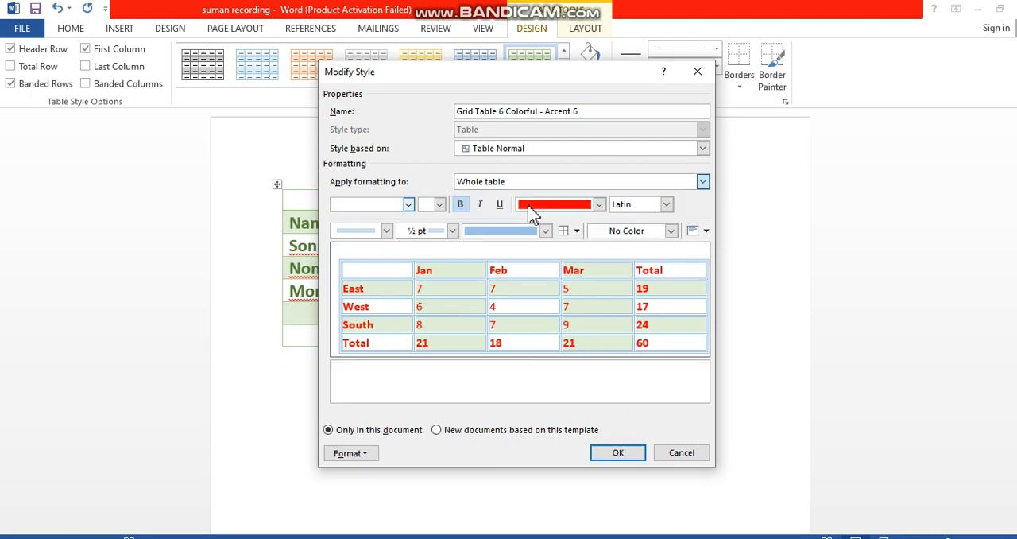
pyautogui.click(702, 182)
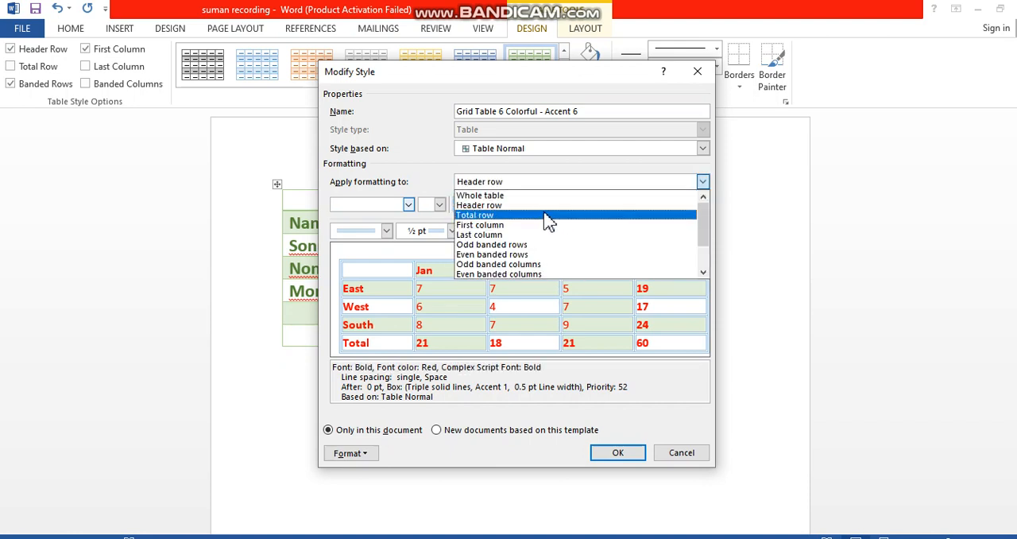
pyautogui.click(529, 196)
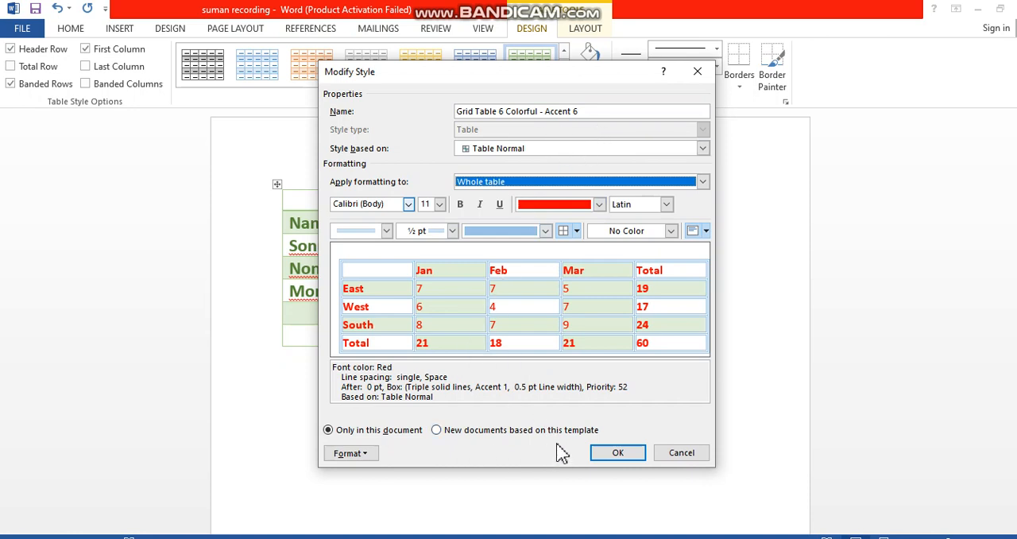
# Set the style's whole-table font size to 16 and save the style changes
pyautogui.click(439, 204)
pyautogui.click(427, 278)
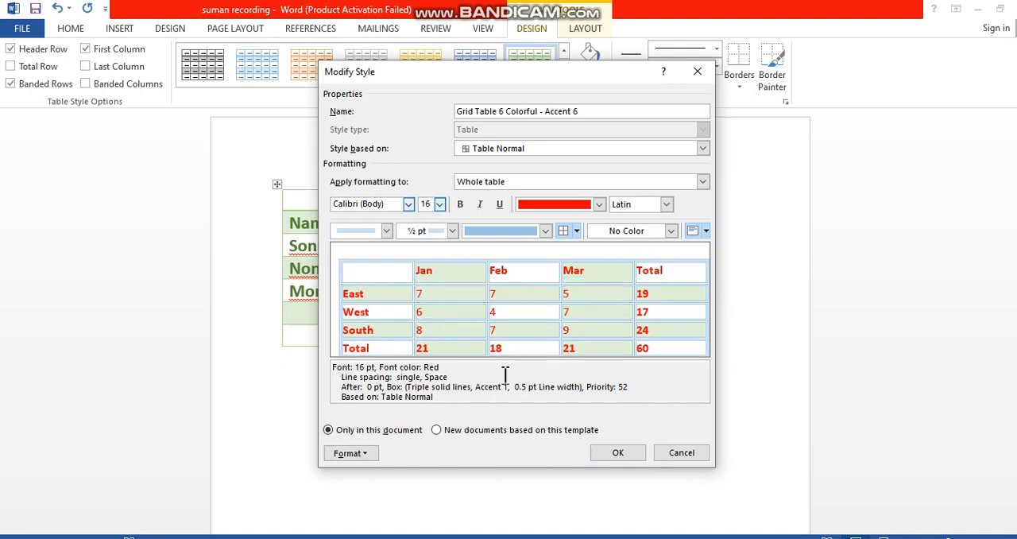
pyautogui.click(633, 460)
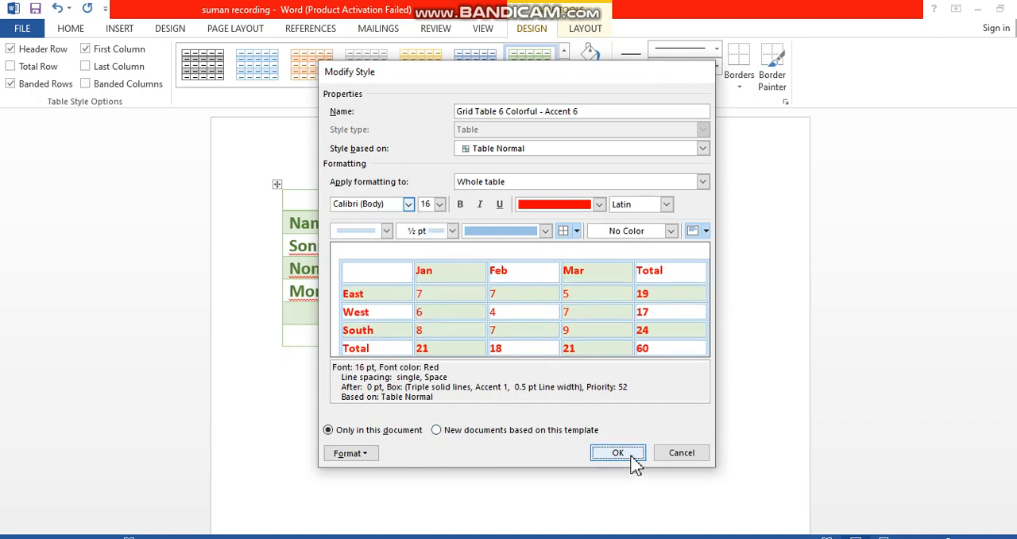